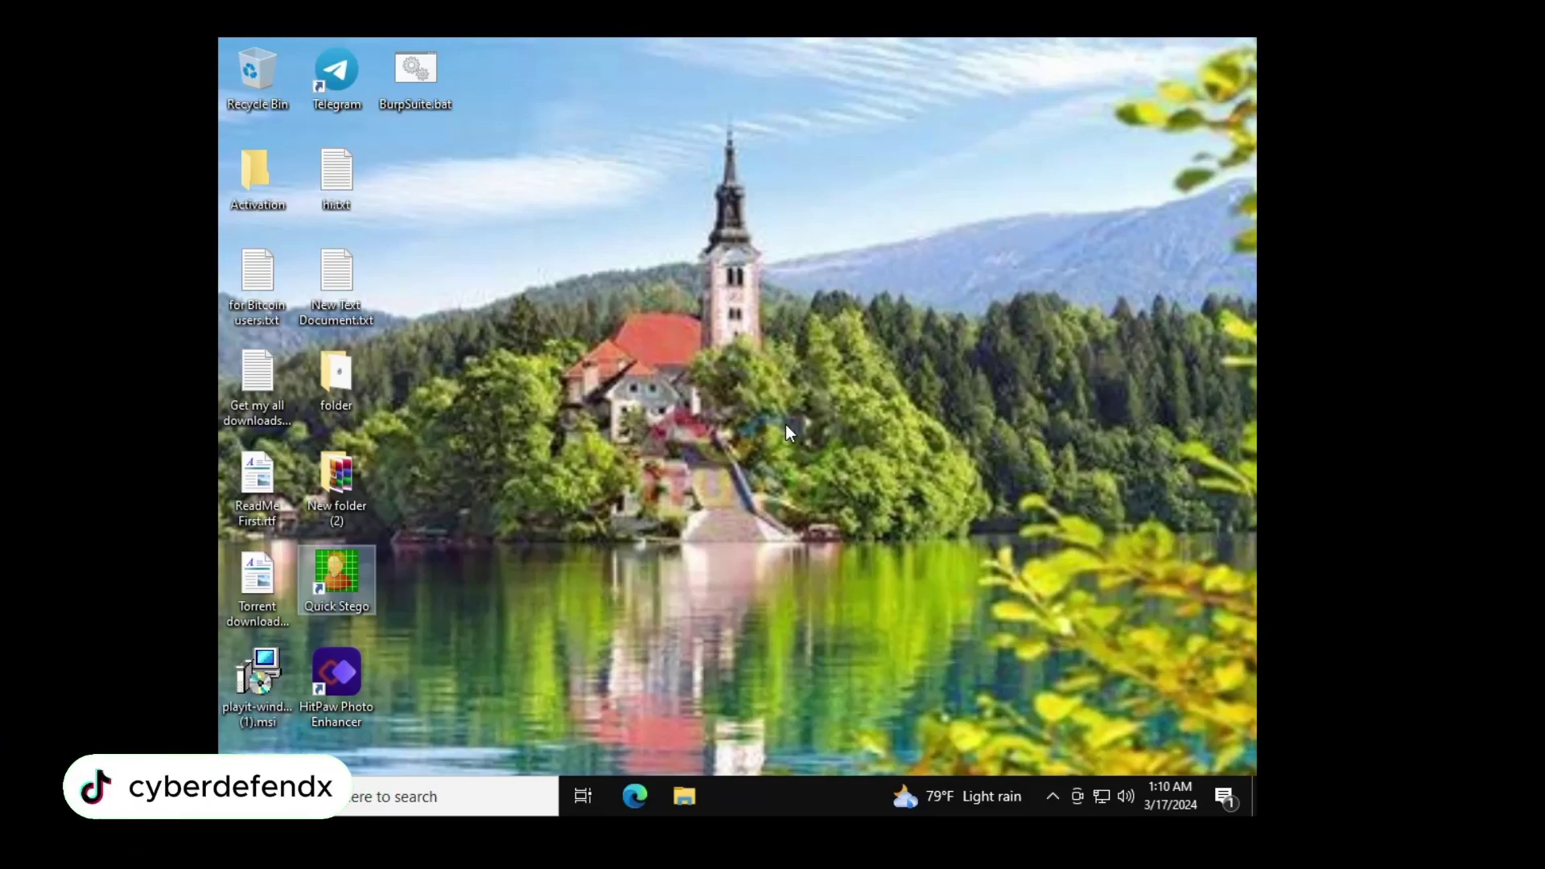
# Step: Launch Quick Stego from the desktop and move its window higher on the screen
pyautogui.moveTo(330, 571)
pyautogui.mouseDown()
pyautogui.moveTo(563, 374)
pyautogui.moveTo(443, 505)
pyautogui.moveTo(325, 570)
pyautogui.mouseUp()
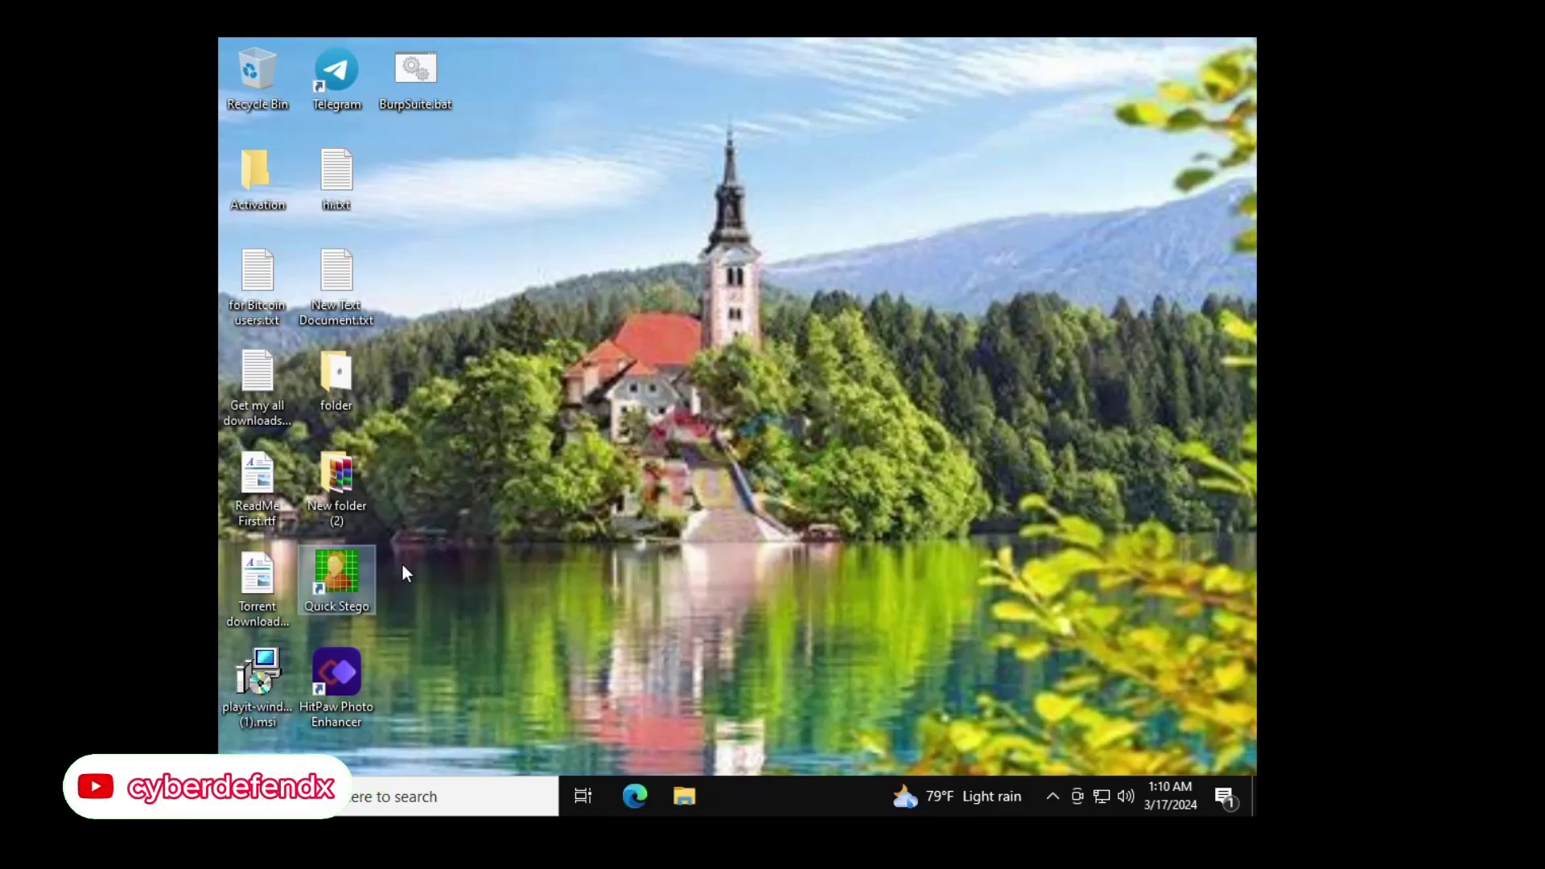
pyautogui.doubleClick(341, 566)
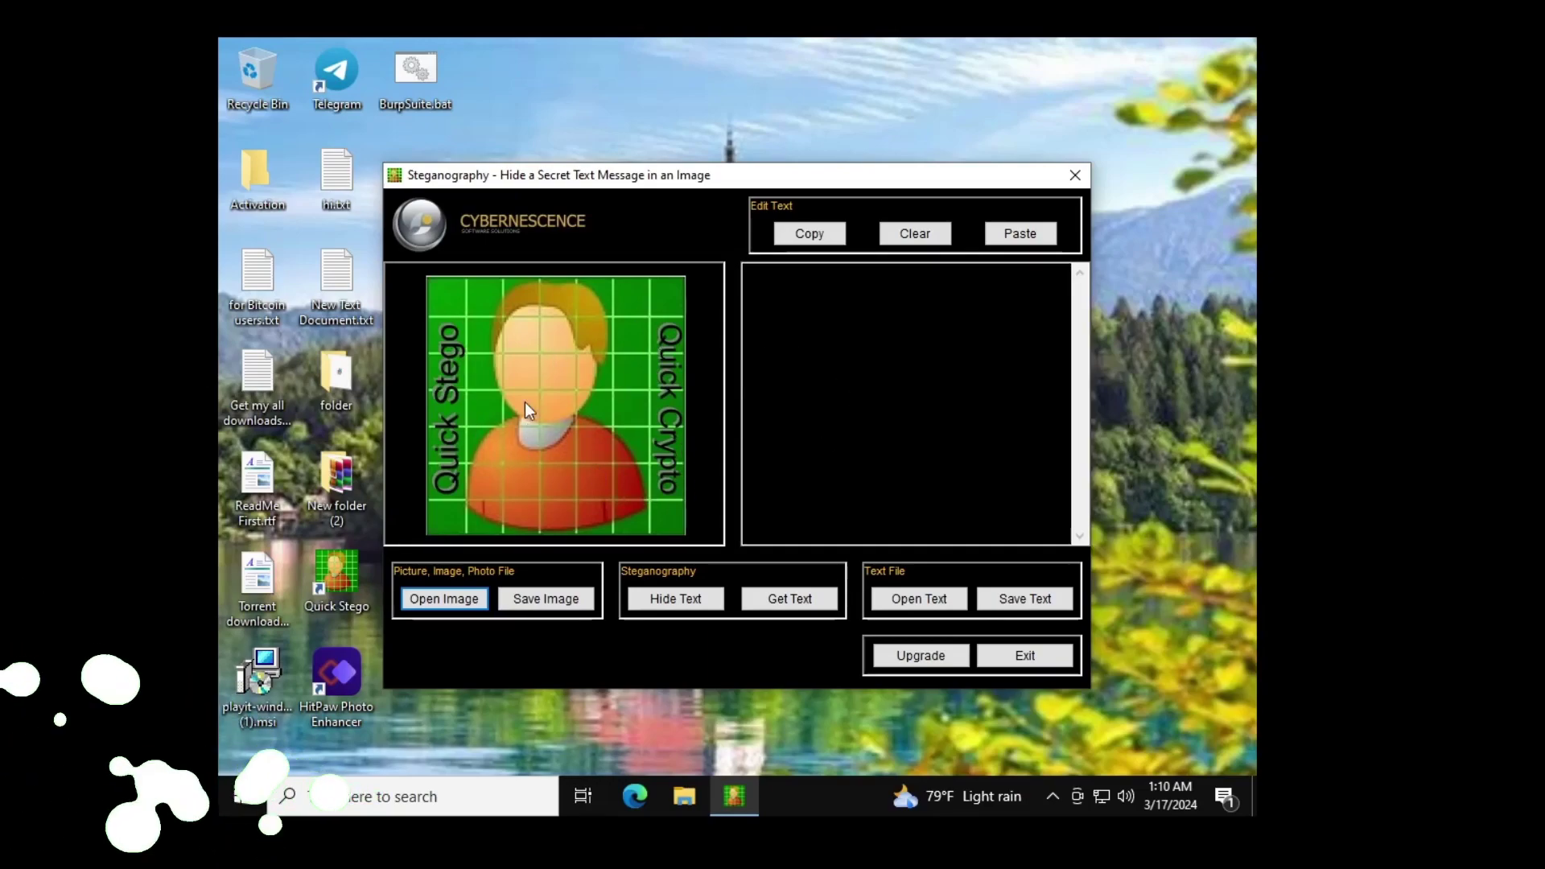
pyautogui.moveTo(750, 169); pyautogui.dragTo(804, 83)
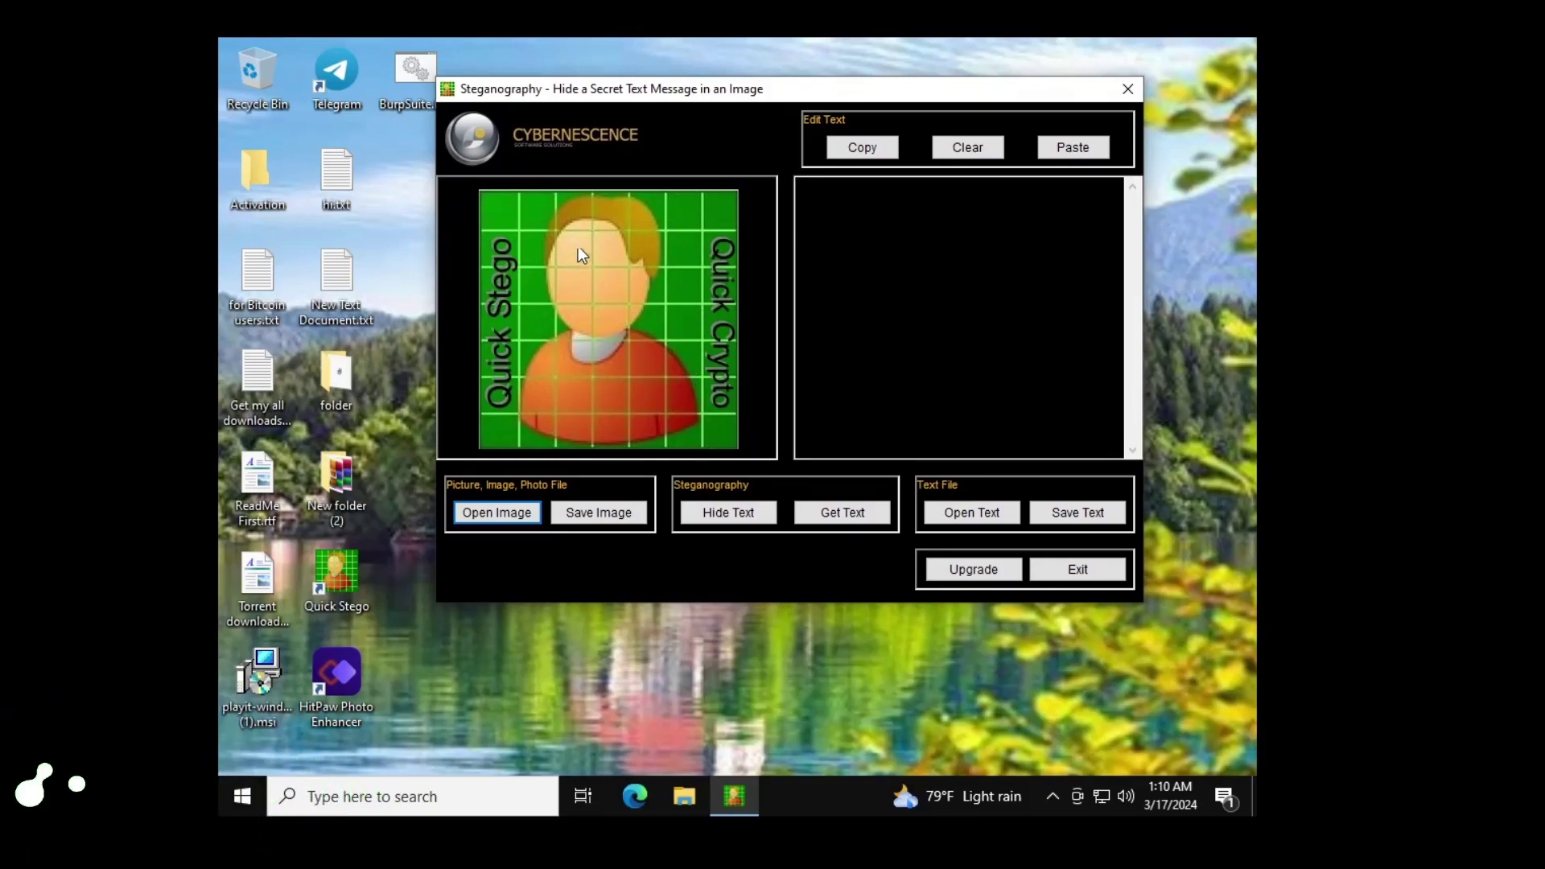
# Step: Load OIP.jpg from the Downloads folder as the image that will carry the secret message
pyautogui.click(491, 508)
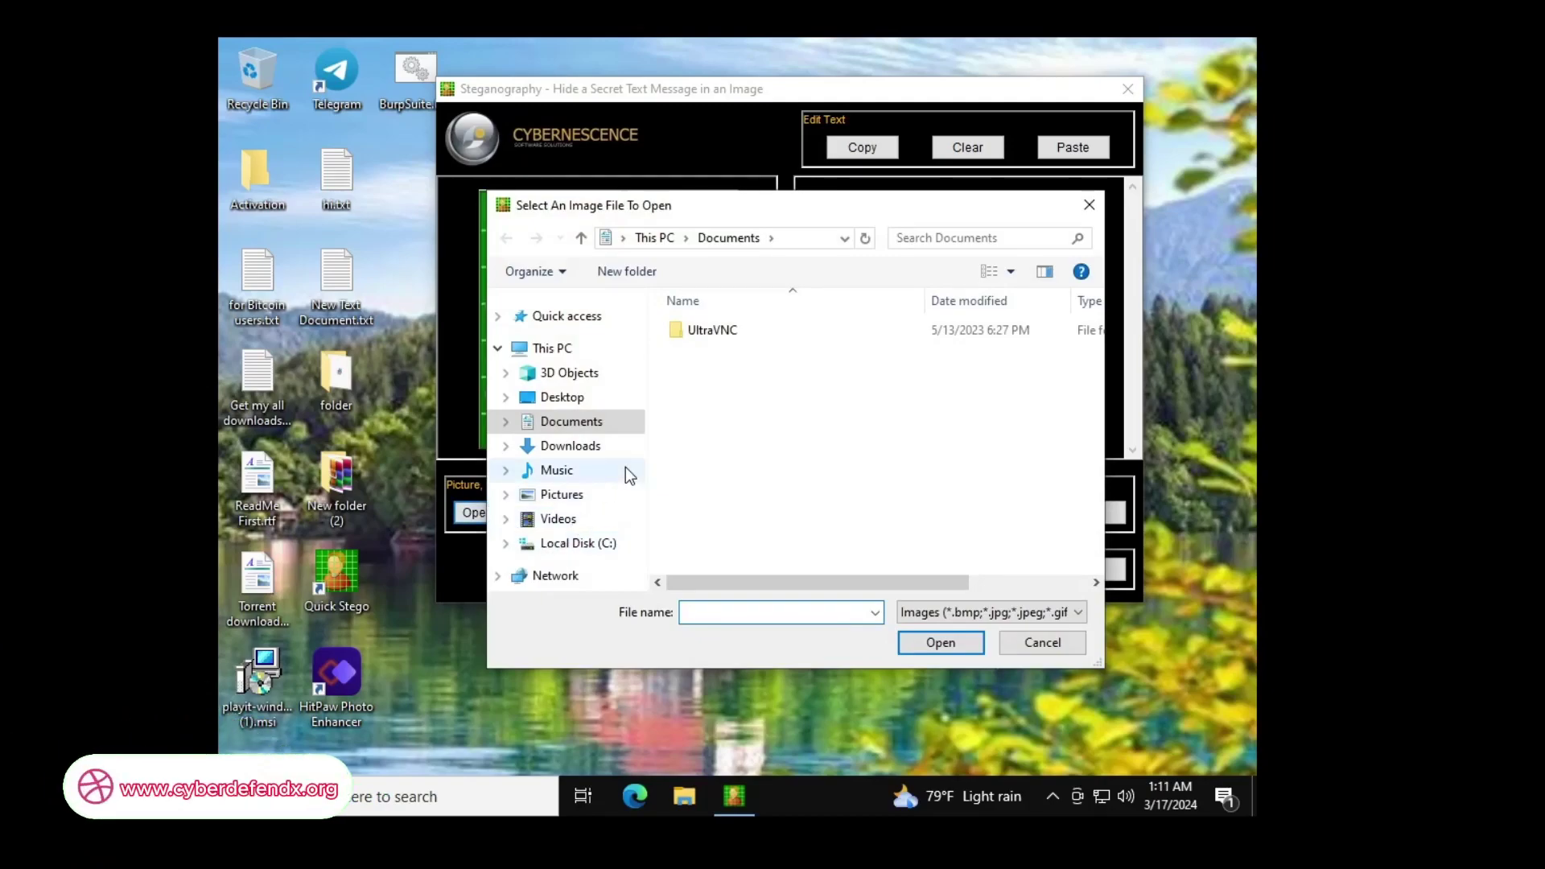
pyautogui.click(574, 450)
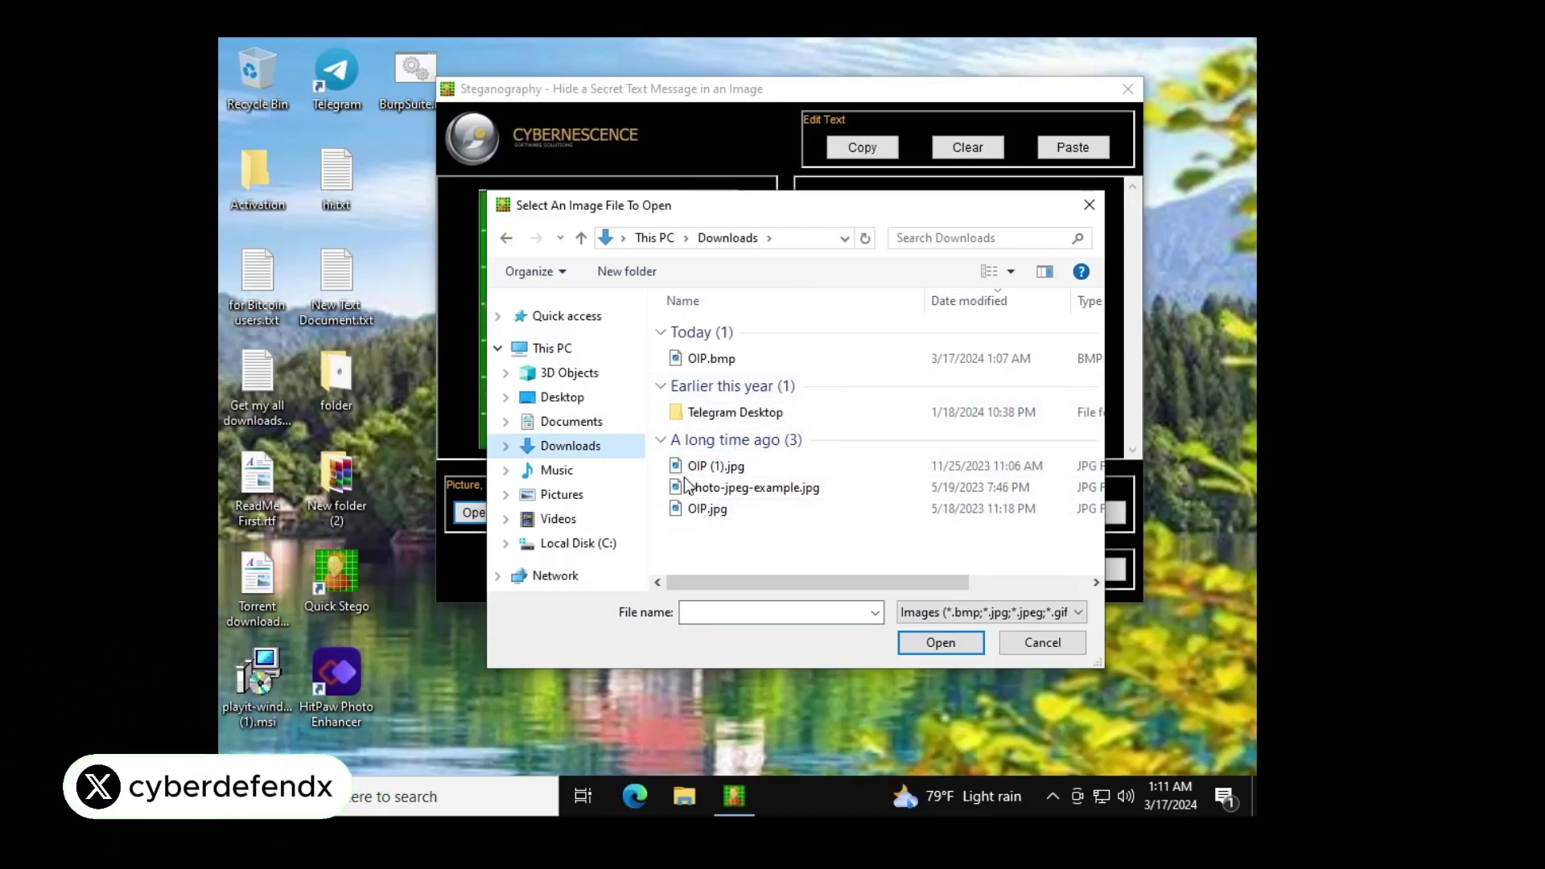
pyautogui.moveTo(702, 510)
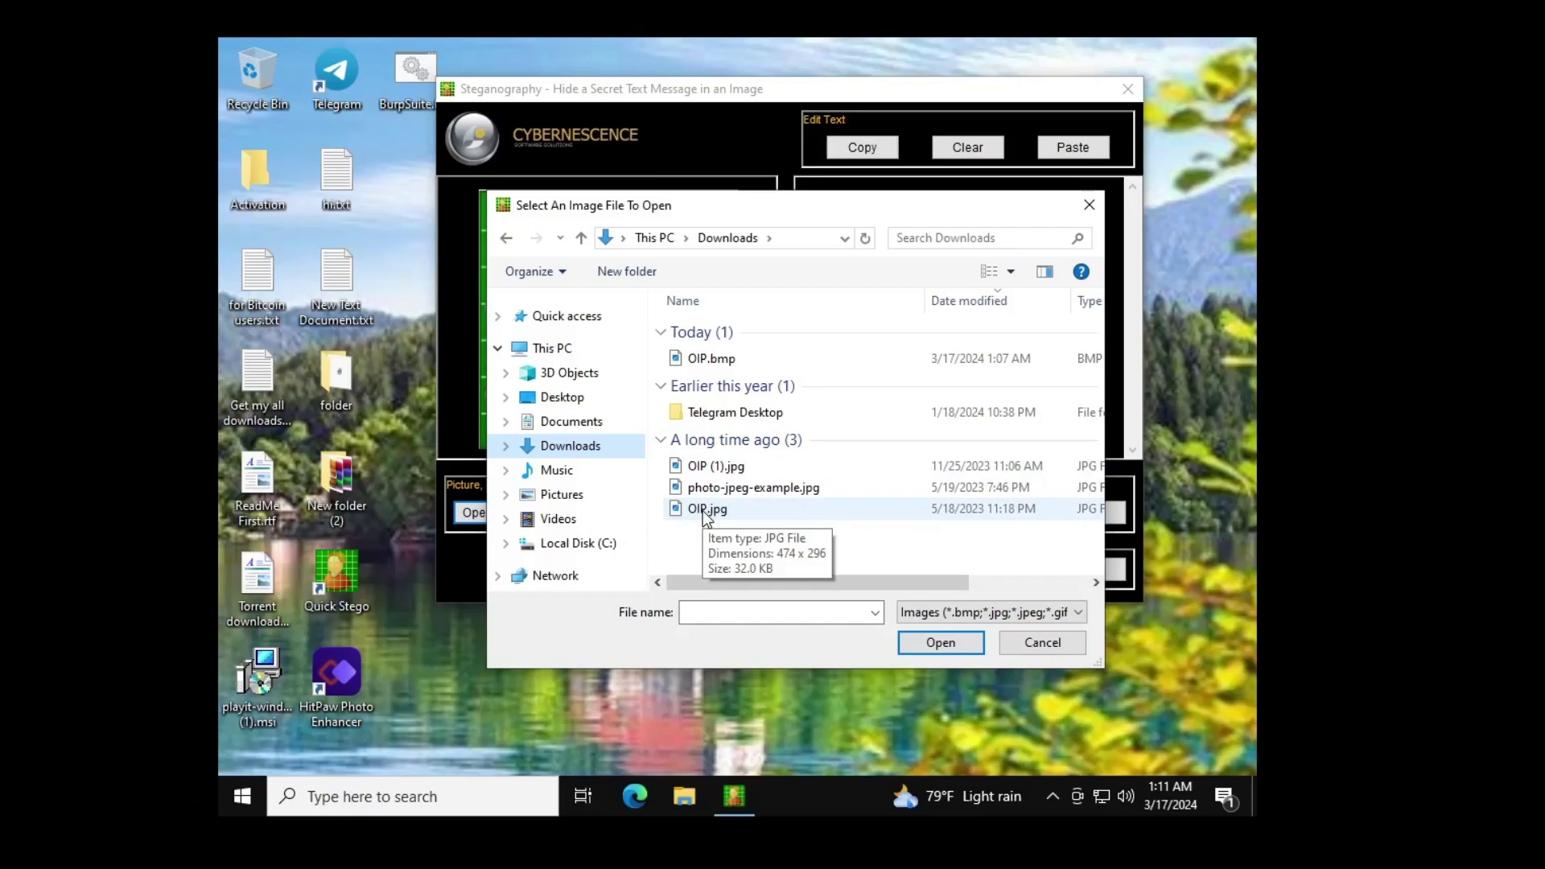
pyautogui.click(704, 515)
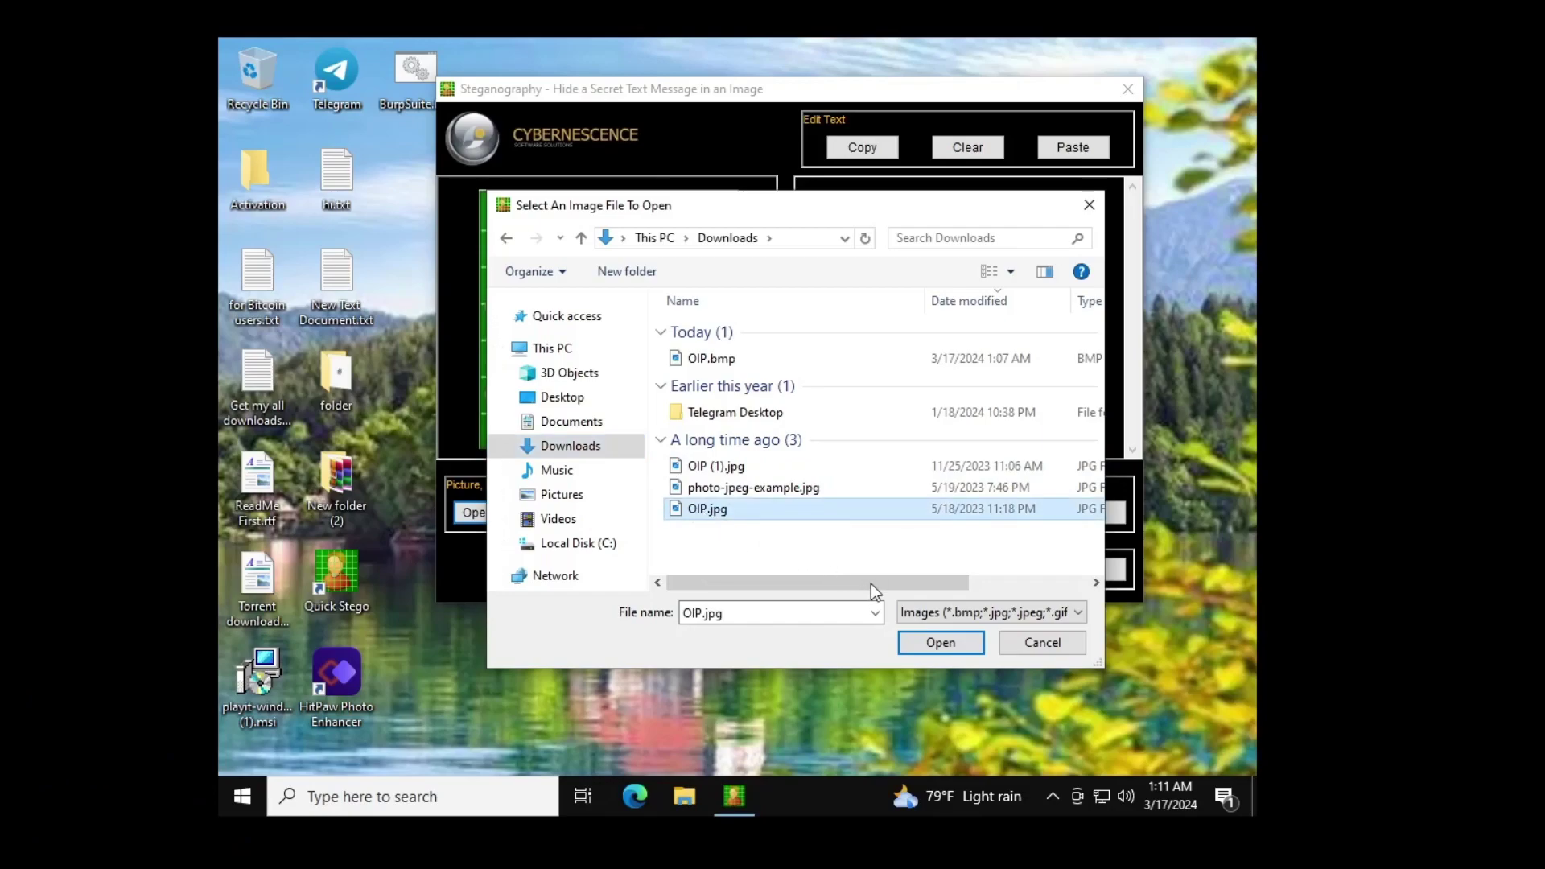
pyautogui.click(931, 643)
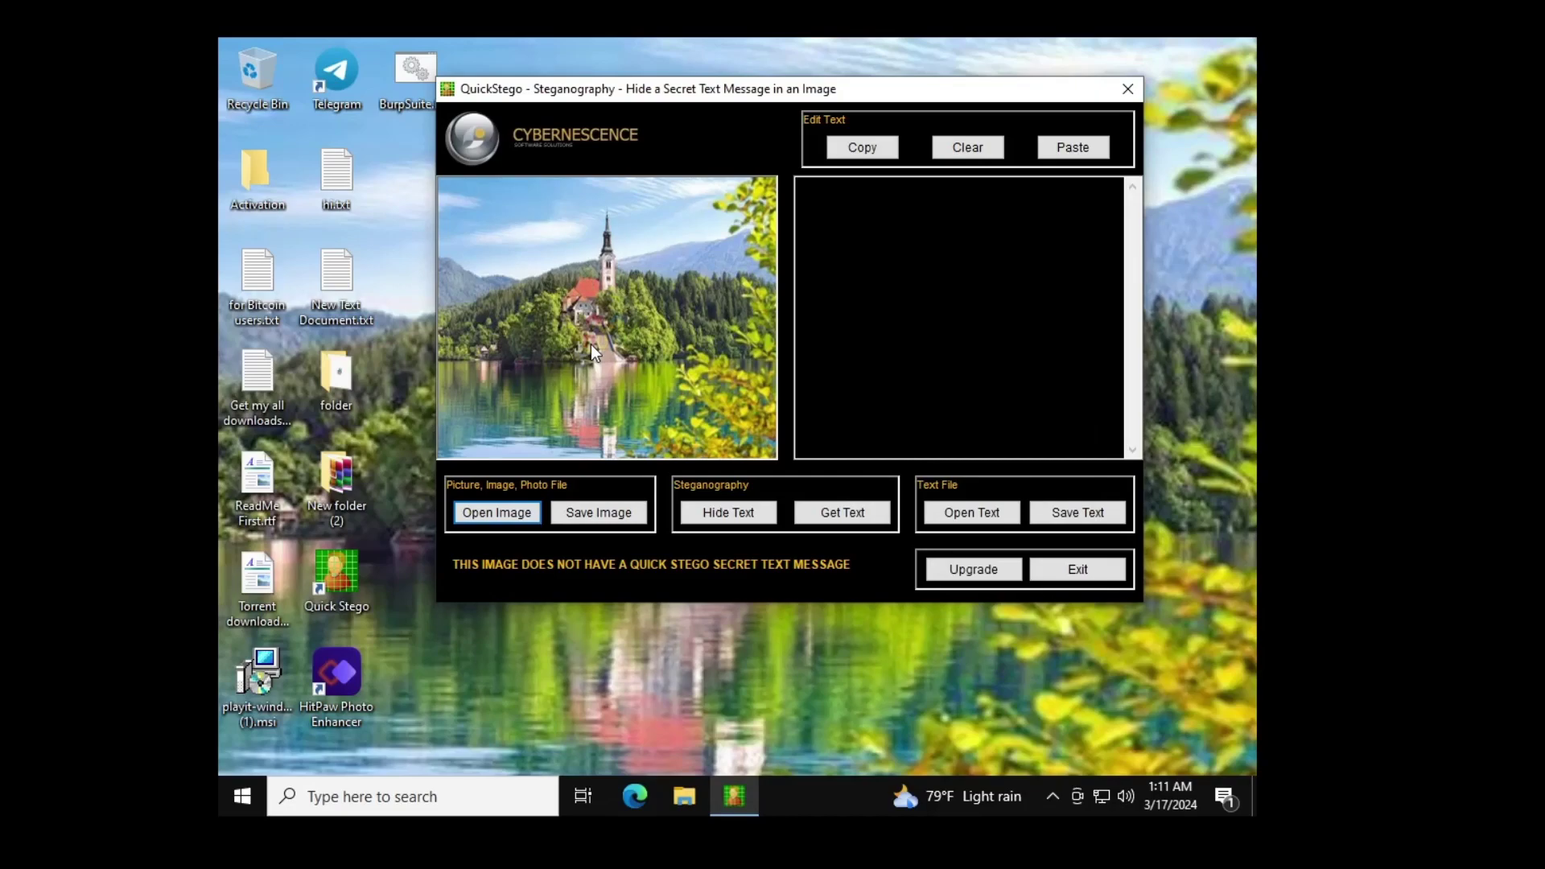
# Step: Enter the message "qf yheerhgtwv eyetjhsrvrtethdrt erttget e erwtwrt eterwtyr ertyerre" and hide it in the image
pyautogui.click(840, 226)
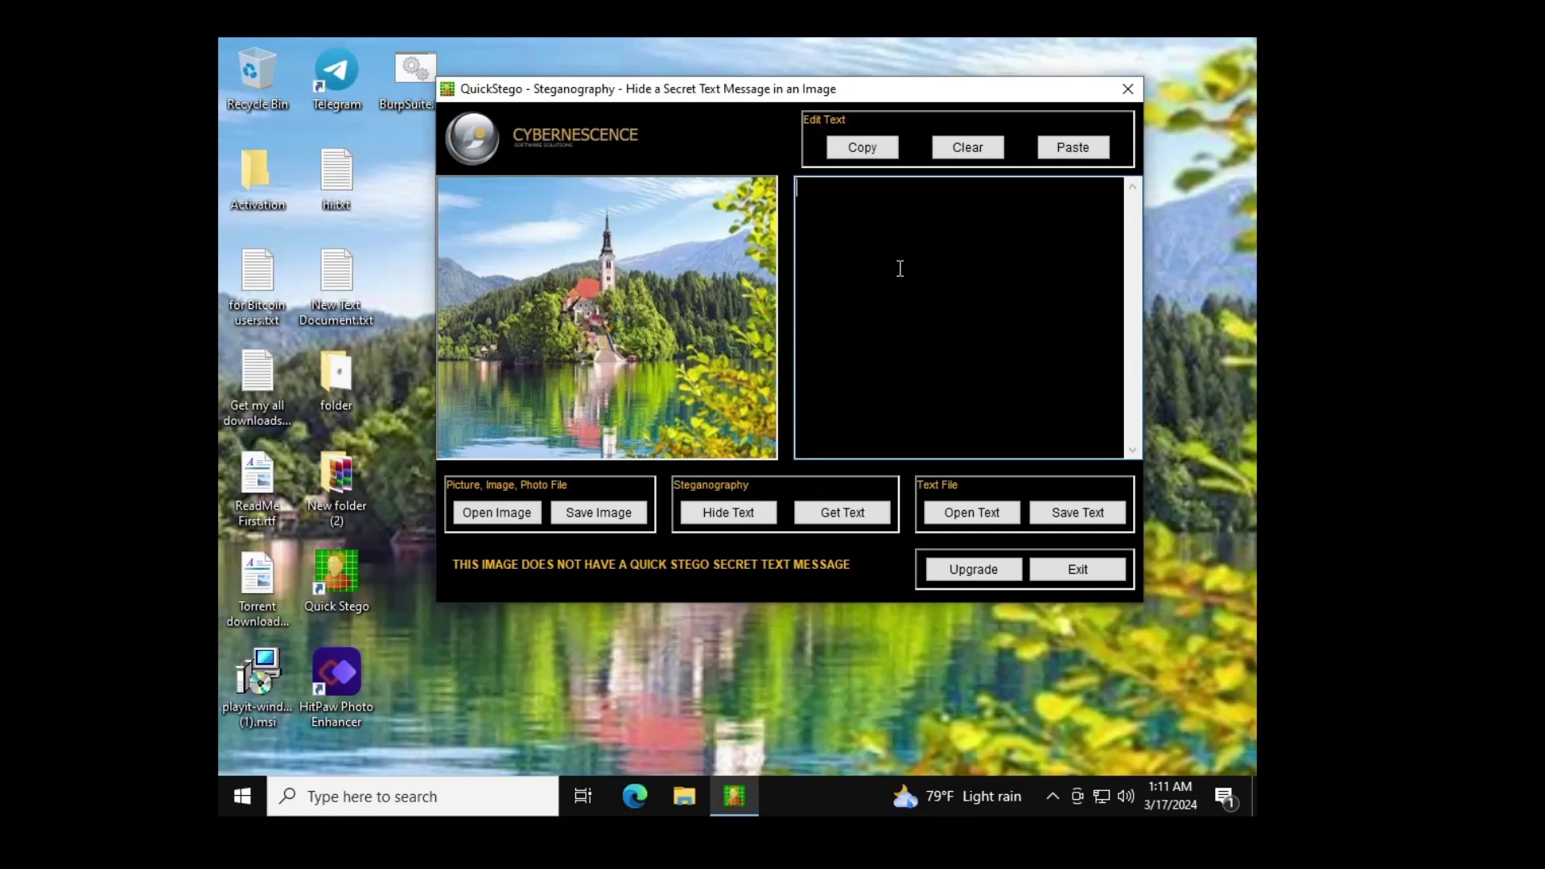
pyautogui.write('qf yheerhgtwv  eyetjhsr')
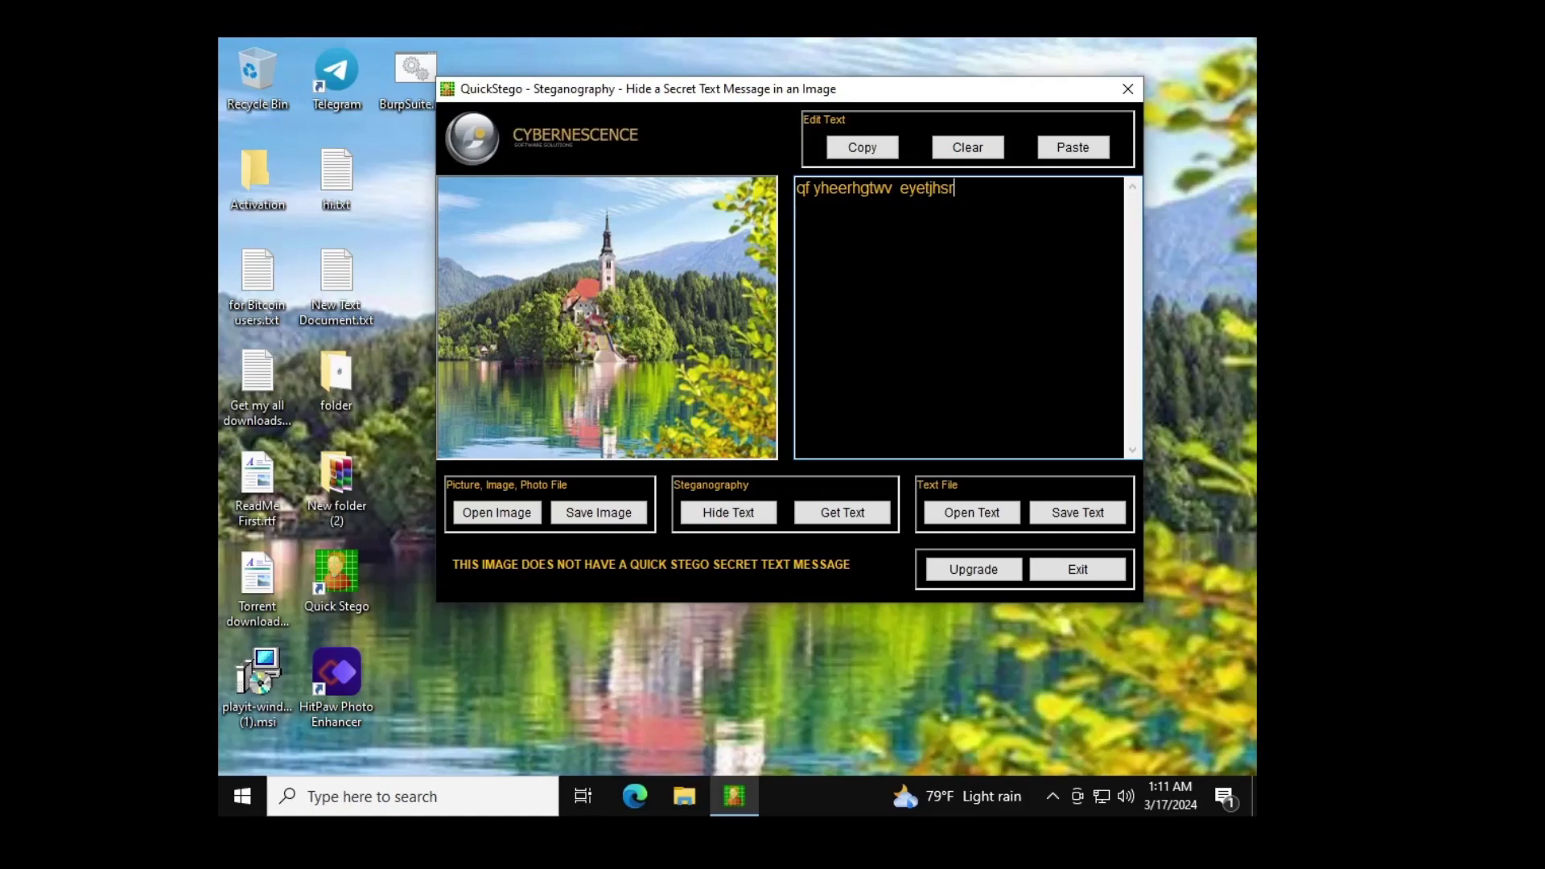
pyautogui.write('vrtethdrt erttget e erwtwrt eterwtyr  ertyerre')
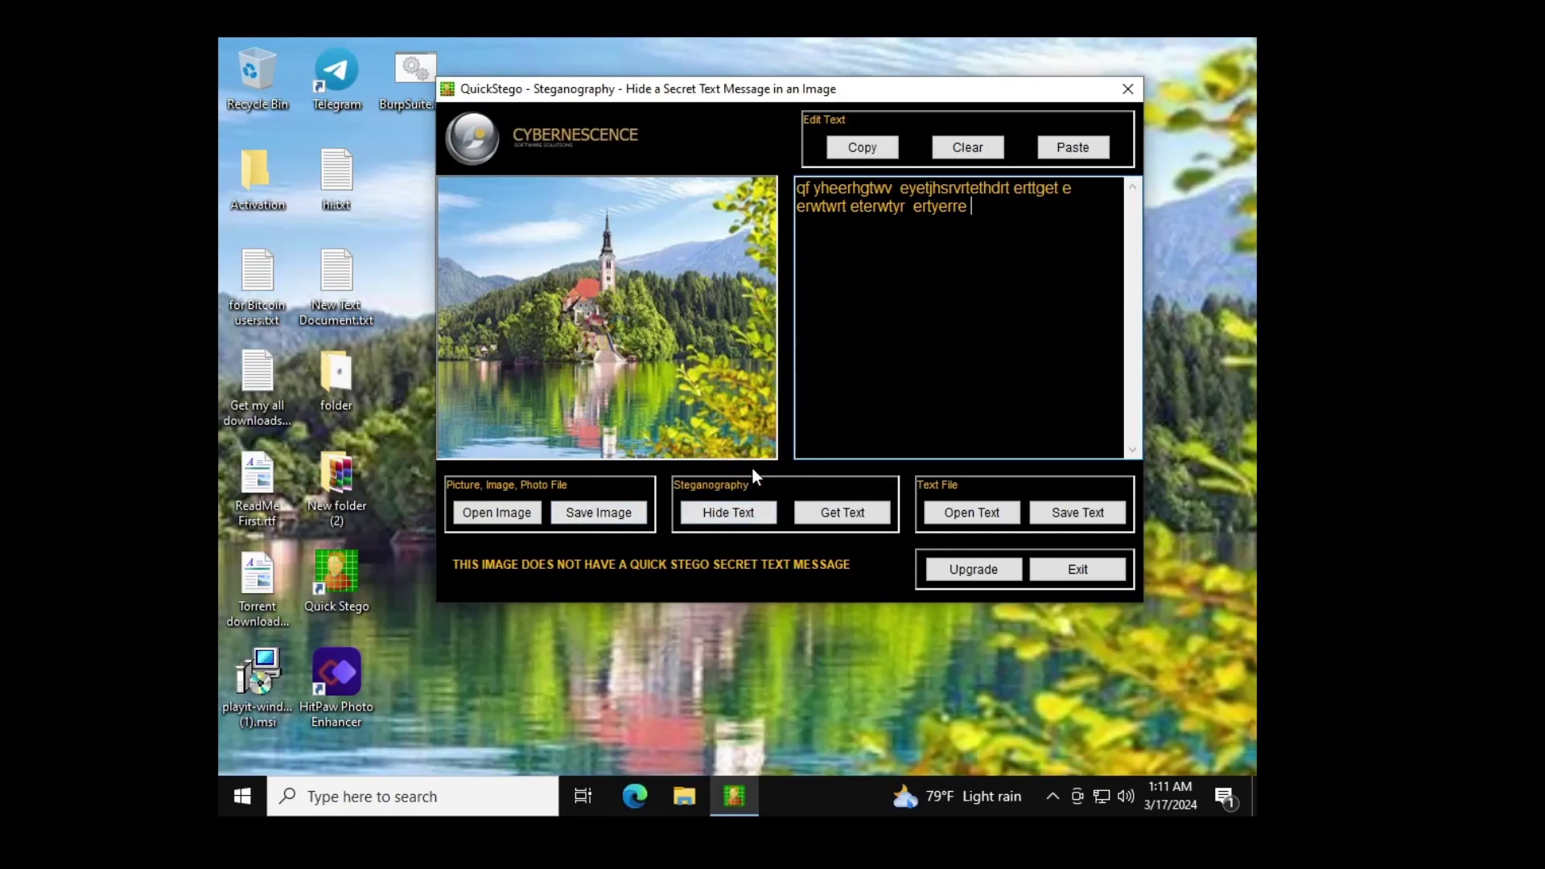
pyautogui.click(728, 512)
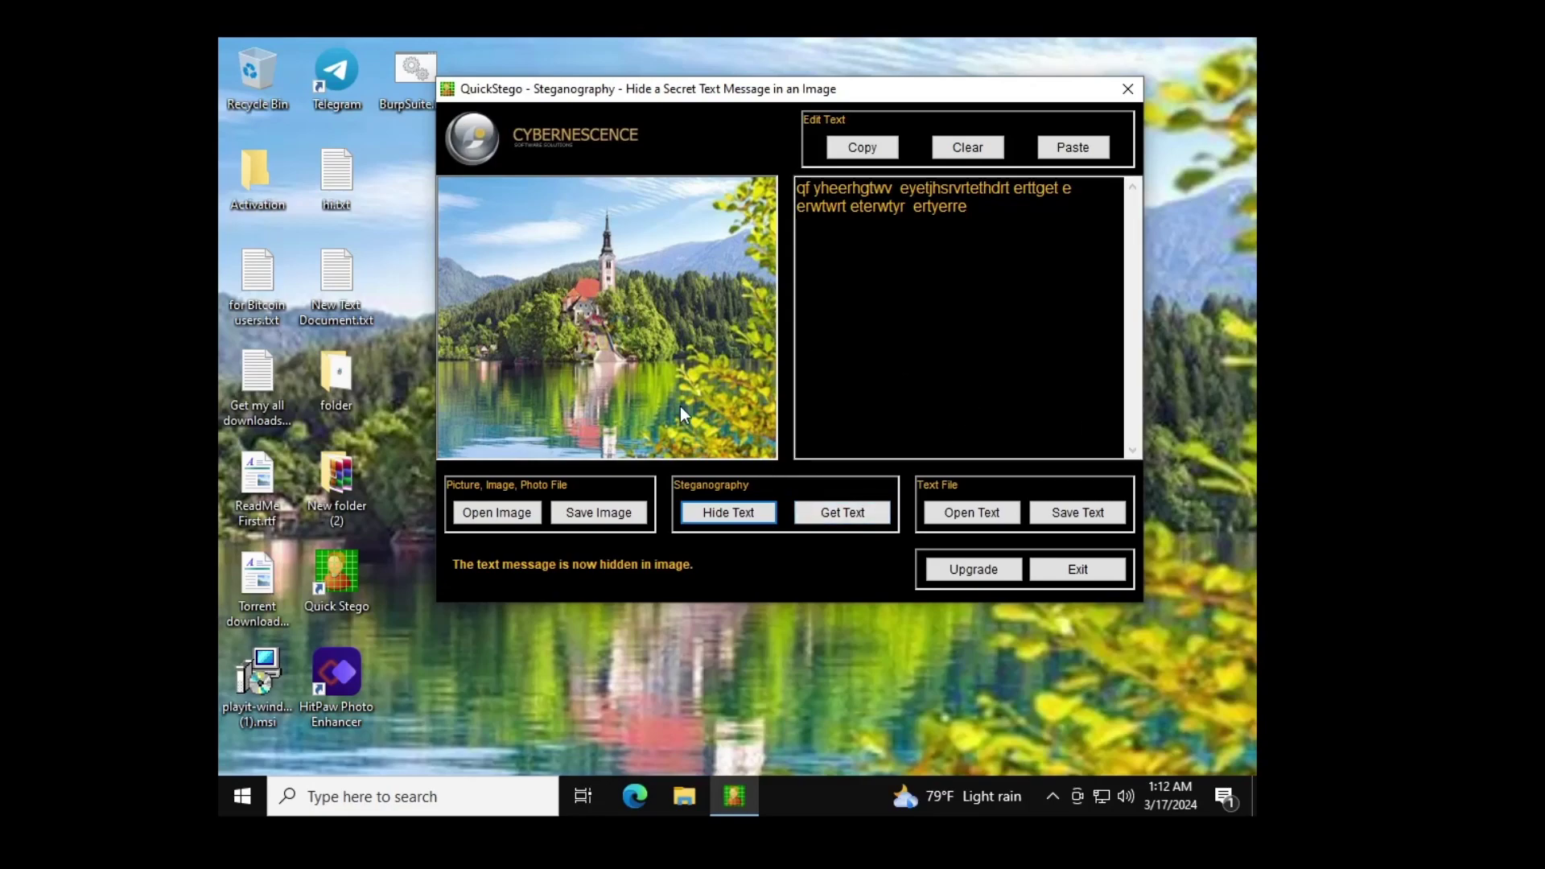
pyautogui.click(972, 514)
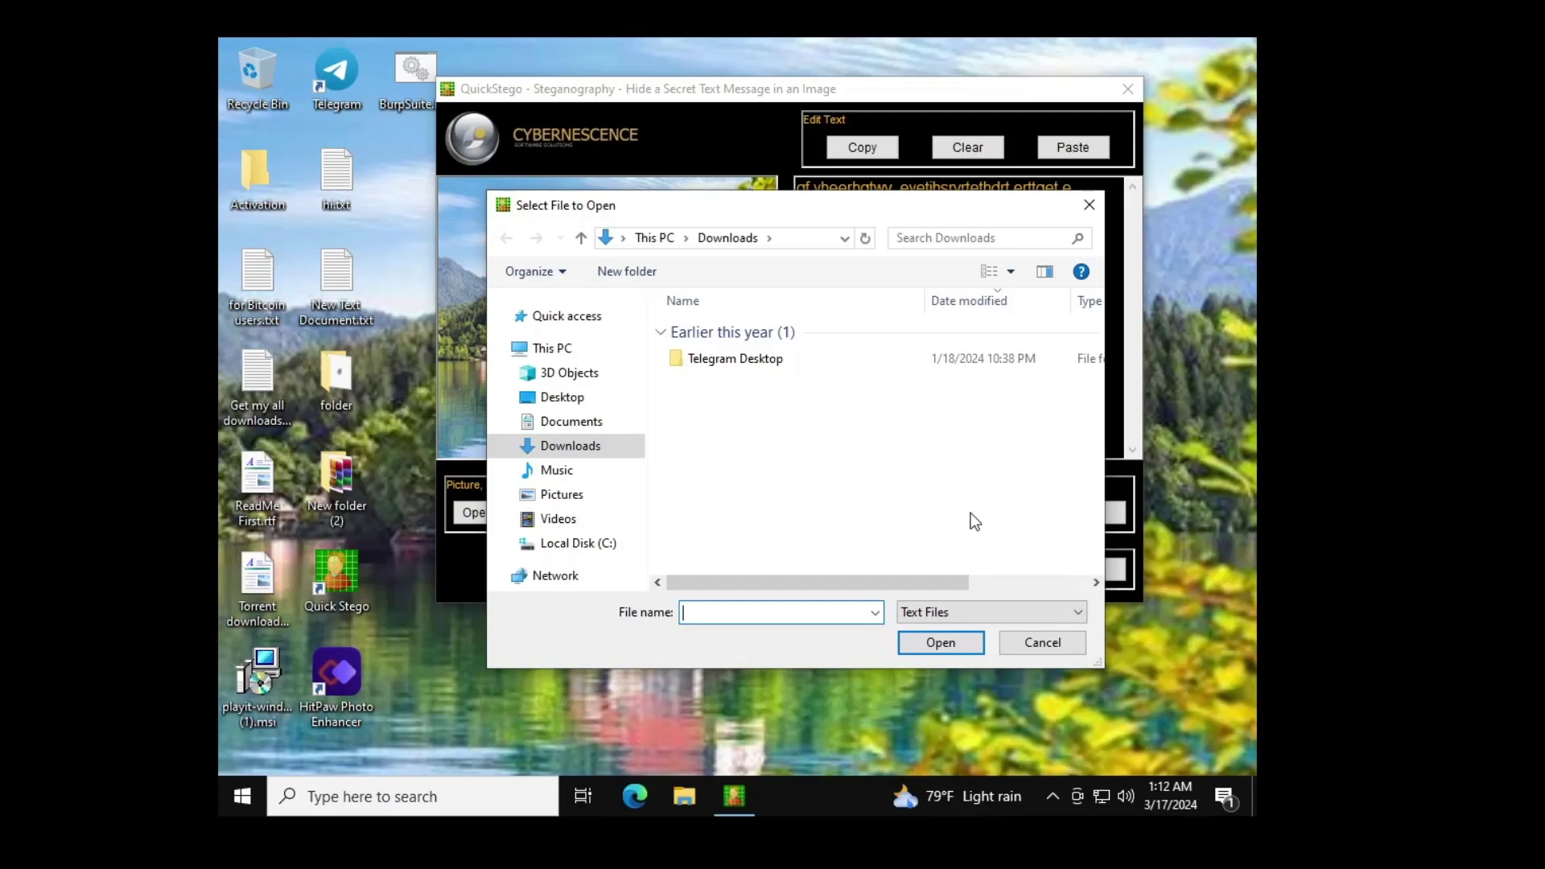
pyautogui.click(1094, 205)
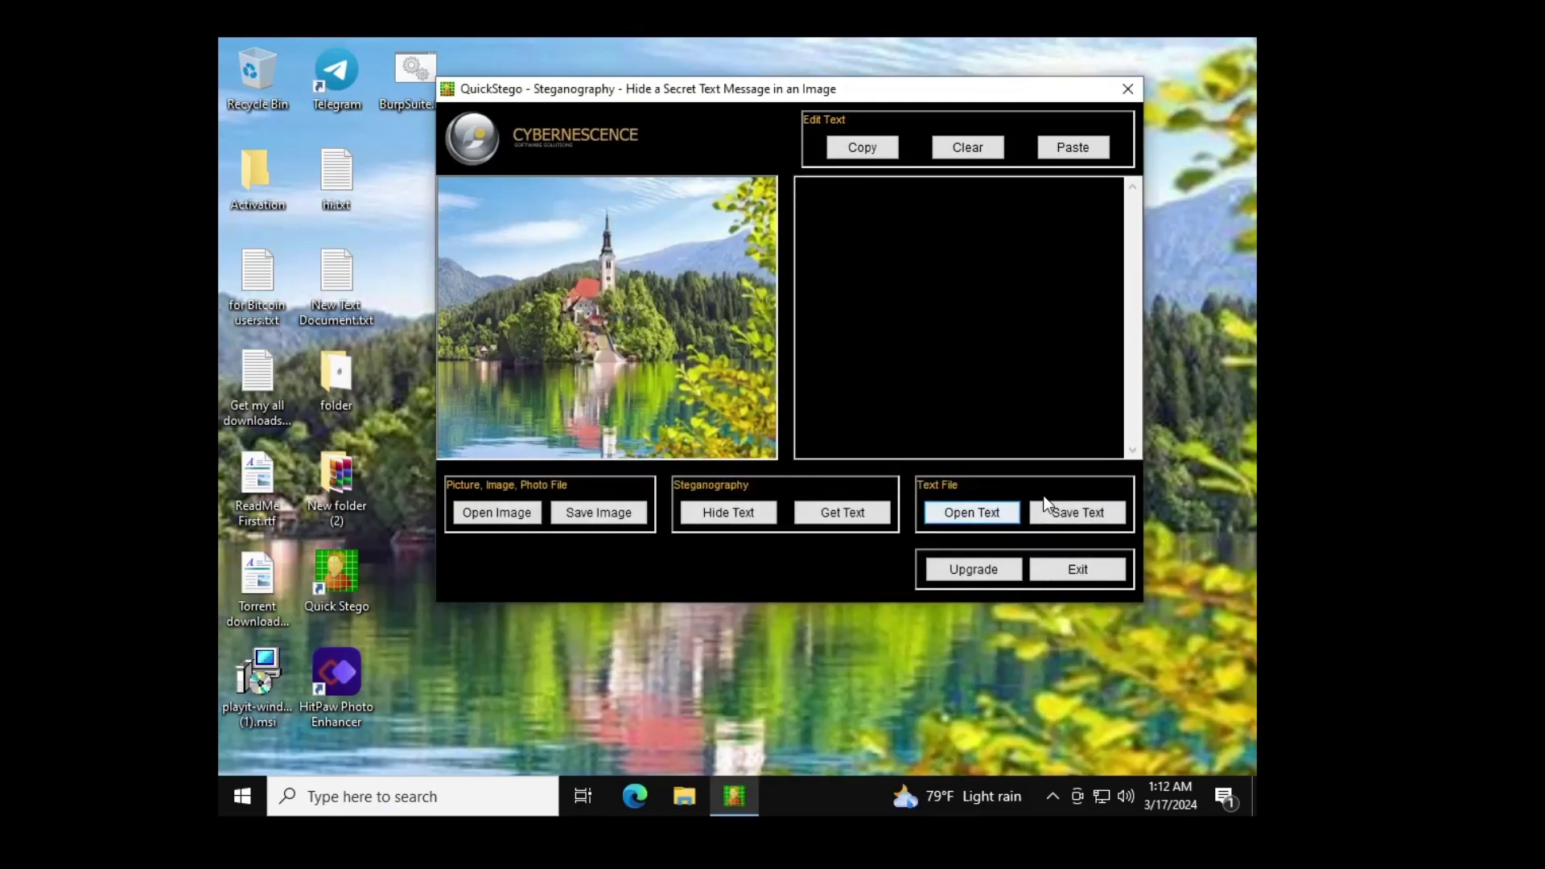
# Step: Write the secret message "hnetutj4wq56yu 45uty35t35ytg hyerthrety43yretryreyery54wtyyer" and hide it in the loaded image
pyautogui.click(816, 270)
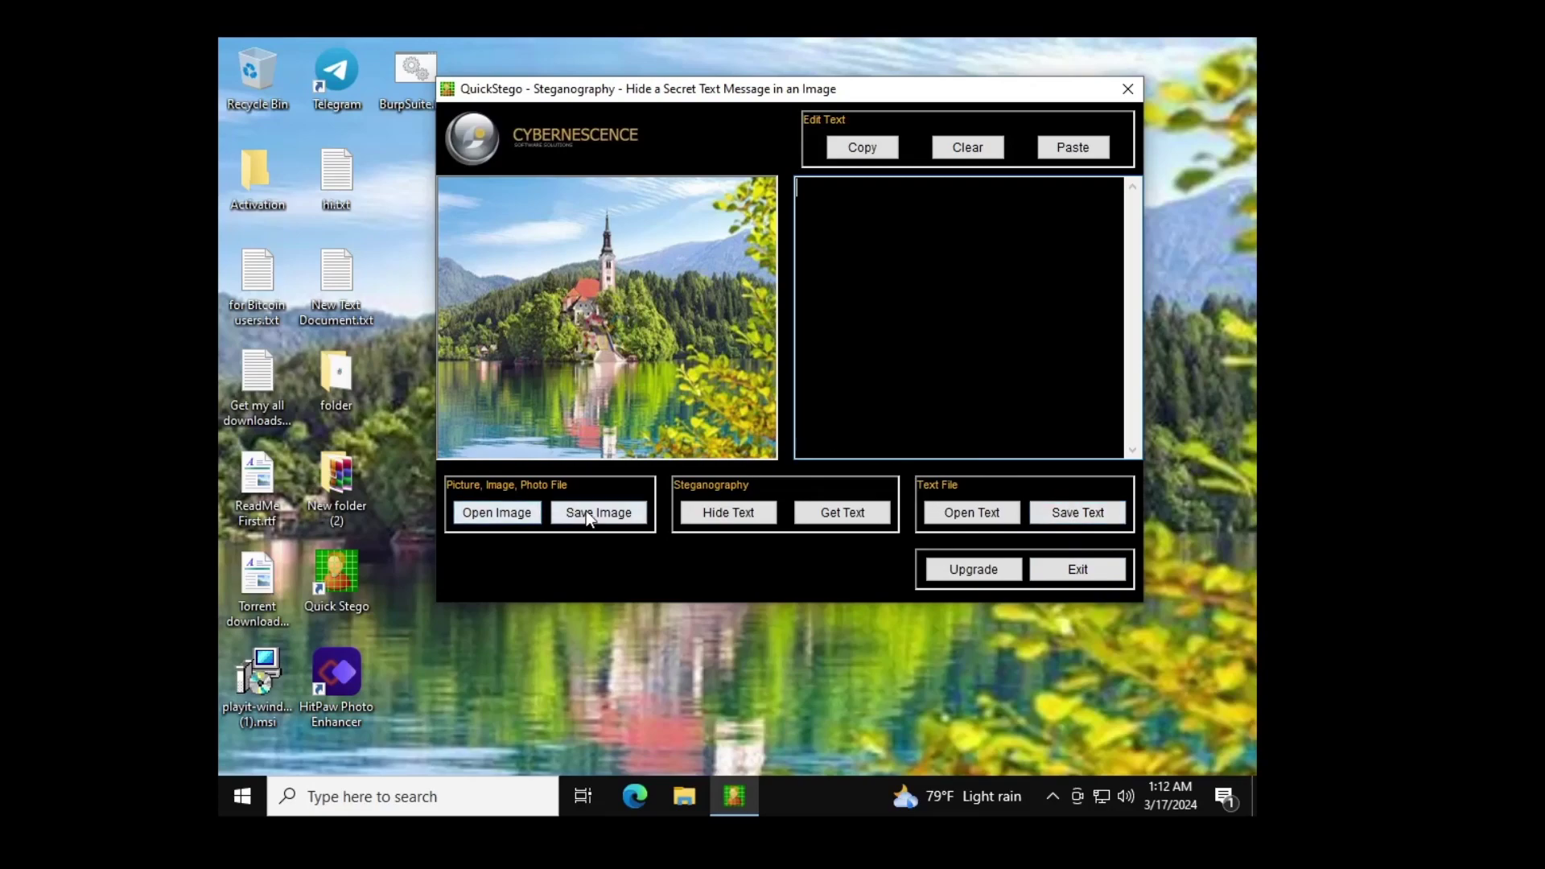
pyautogui.write('hnetutj4wq56yu 45uty35t35ytg hyerthrety43yretryreyery54wtyyer')
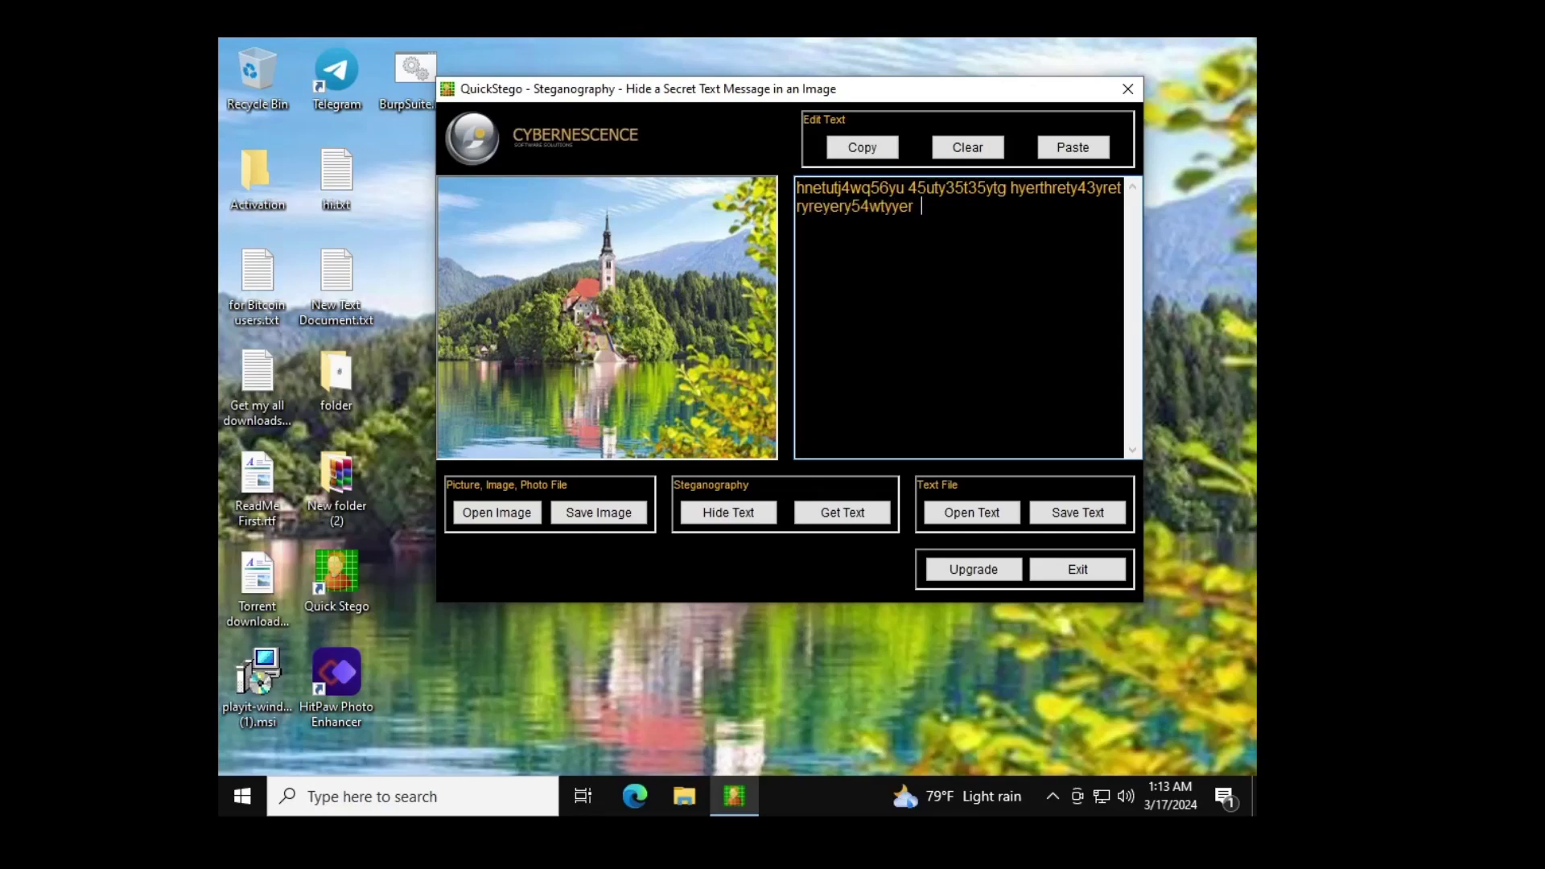
pyautogui.click(737, 515)
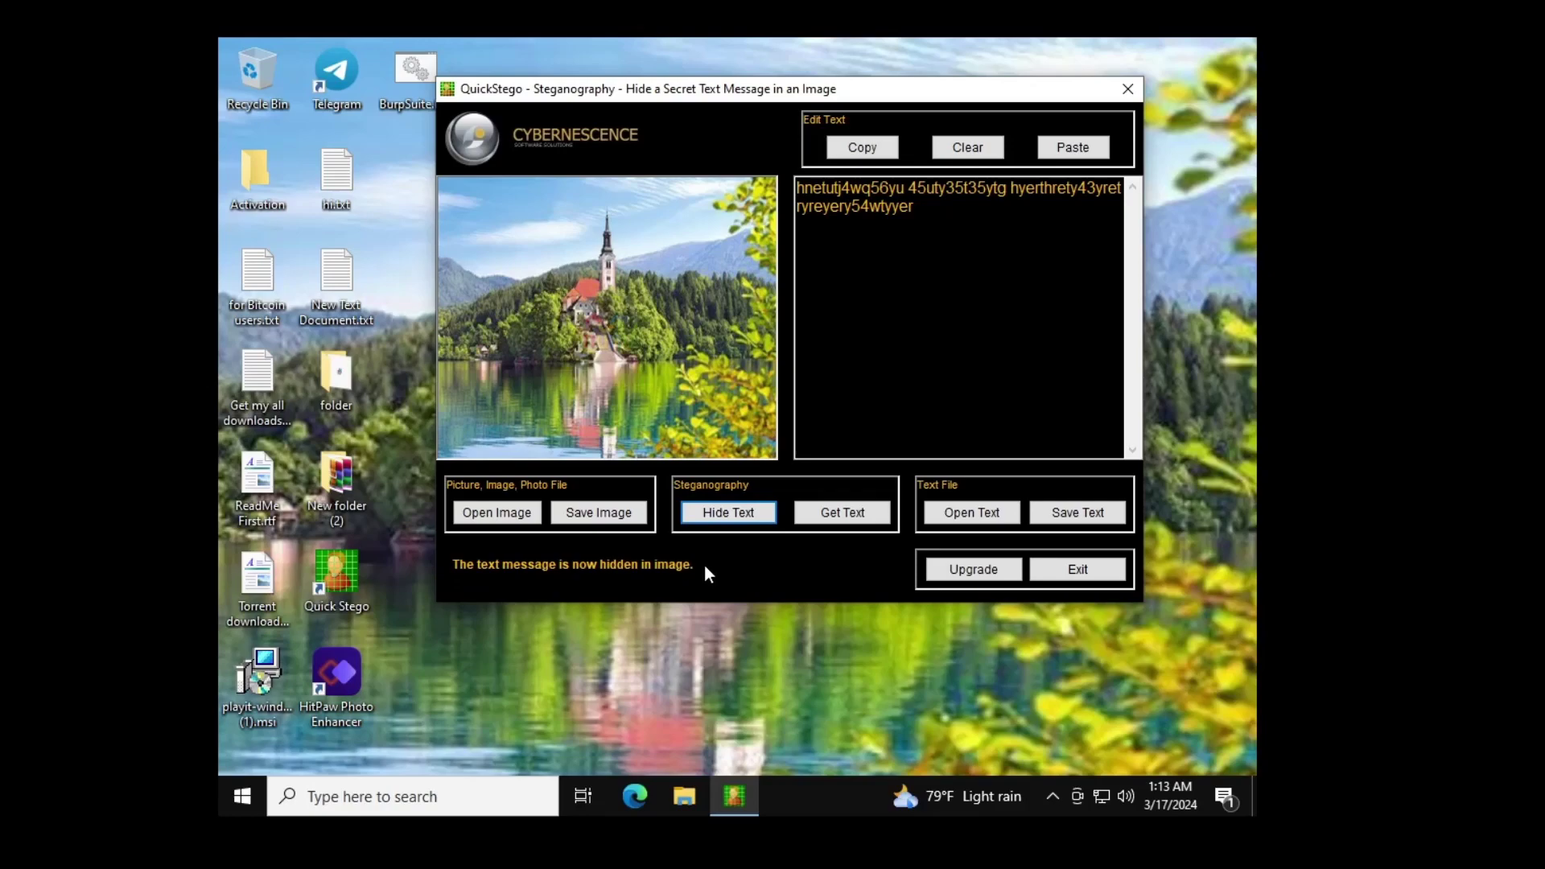
# Step: Save the image with the hidden text as OIP.bmp in Downloads, replacing the existing file
pyautogui.click(614, 507)
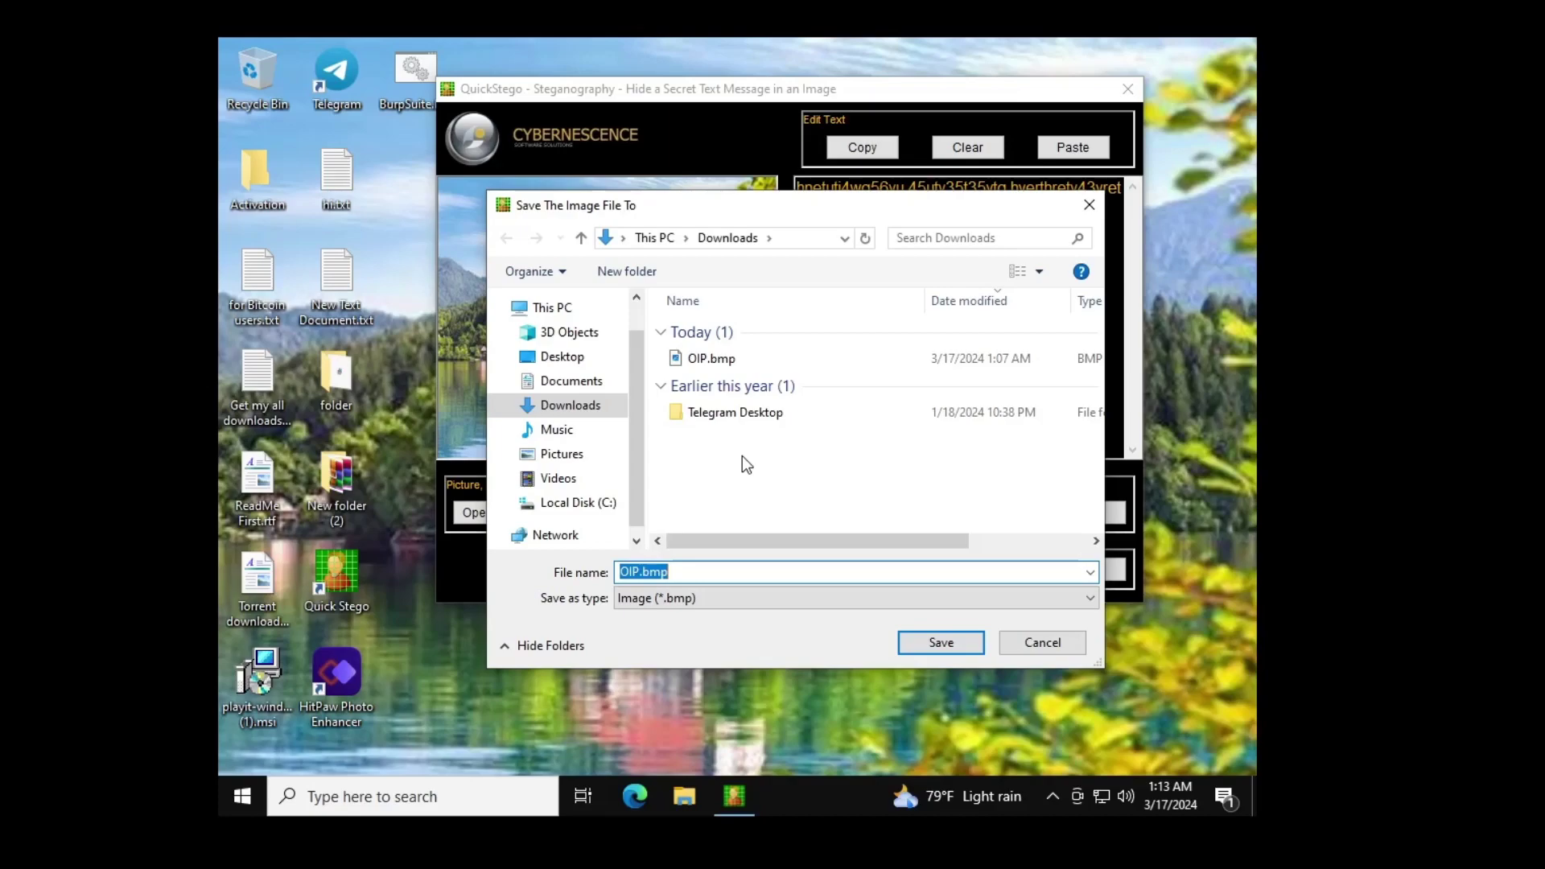
pyautogui.click(941, 642)
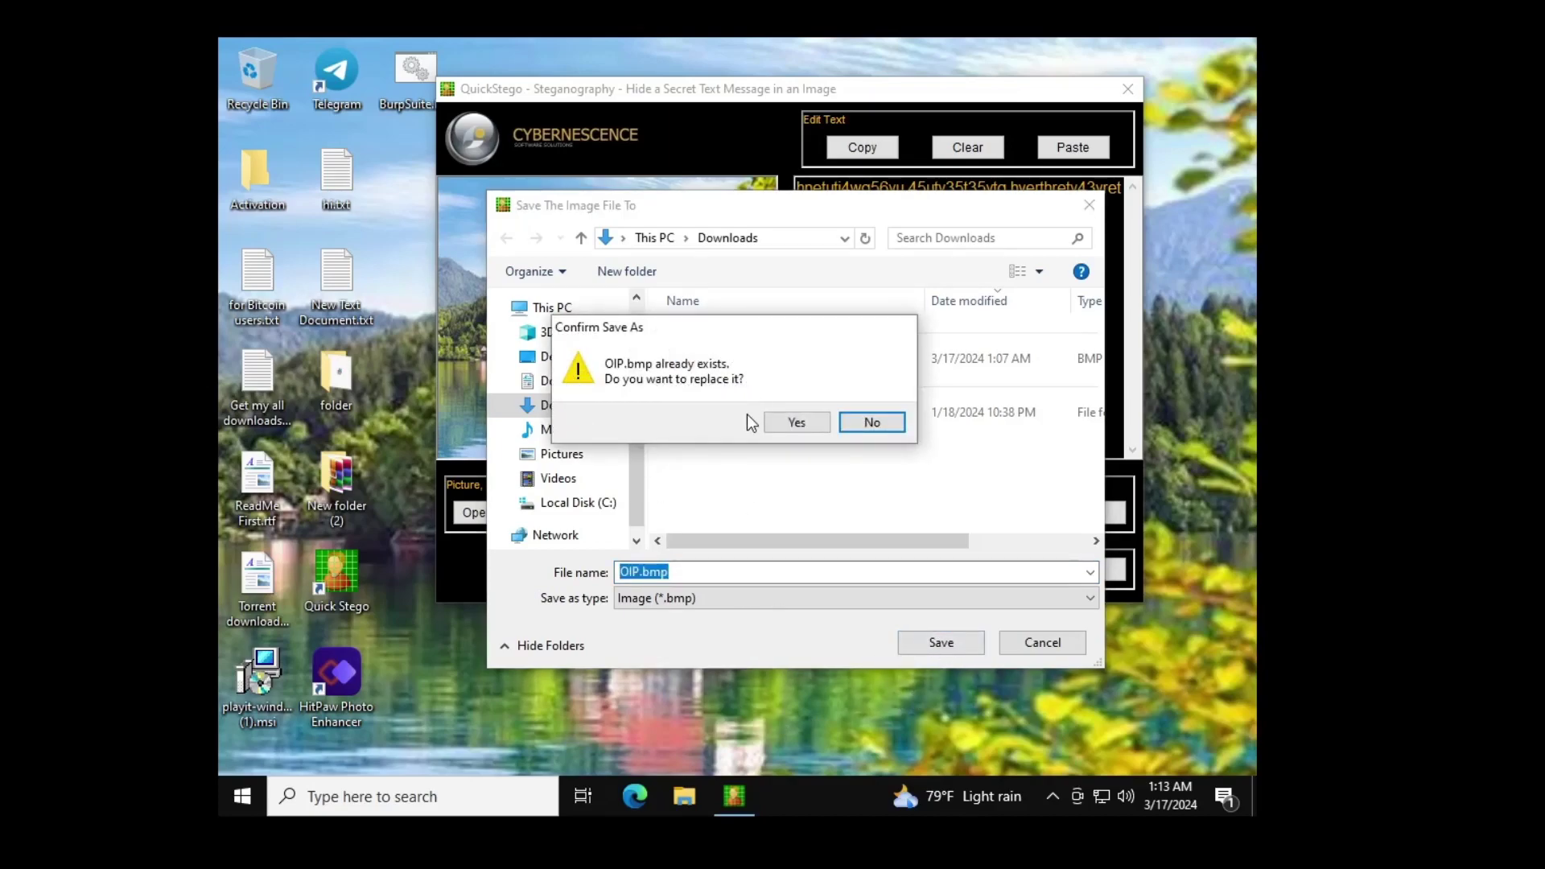
pyautogui.click(793, 423)
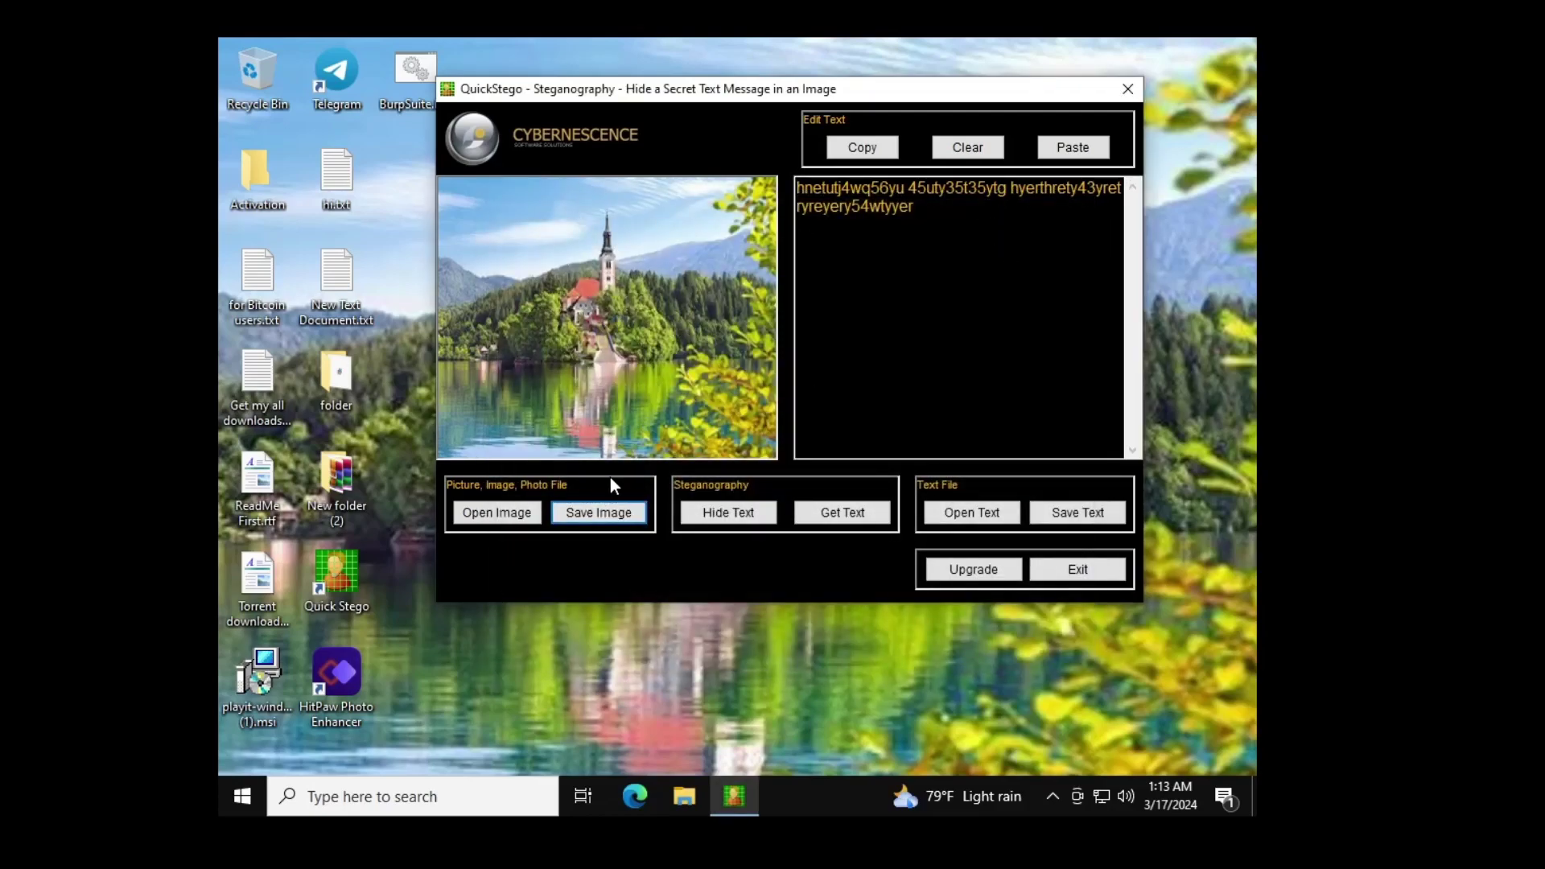
# Step: Open the saved OIP.bmp from the Downloads folder and highlight its message text for checking
pyautogui.click(490, 515)
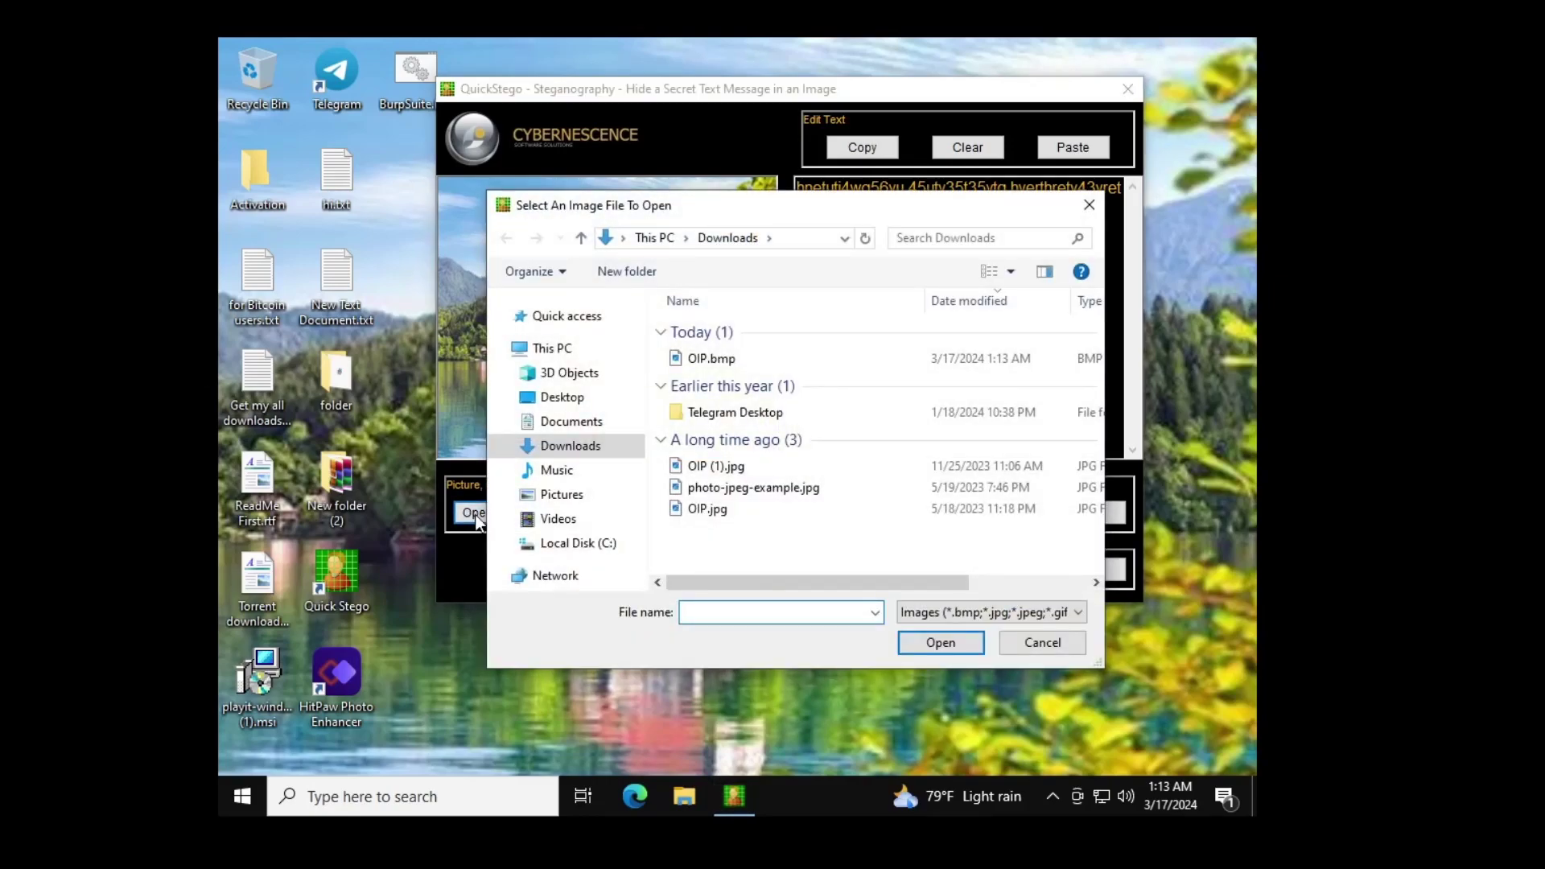
pyautogui.click(701, 358)
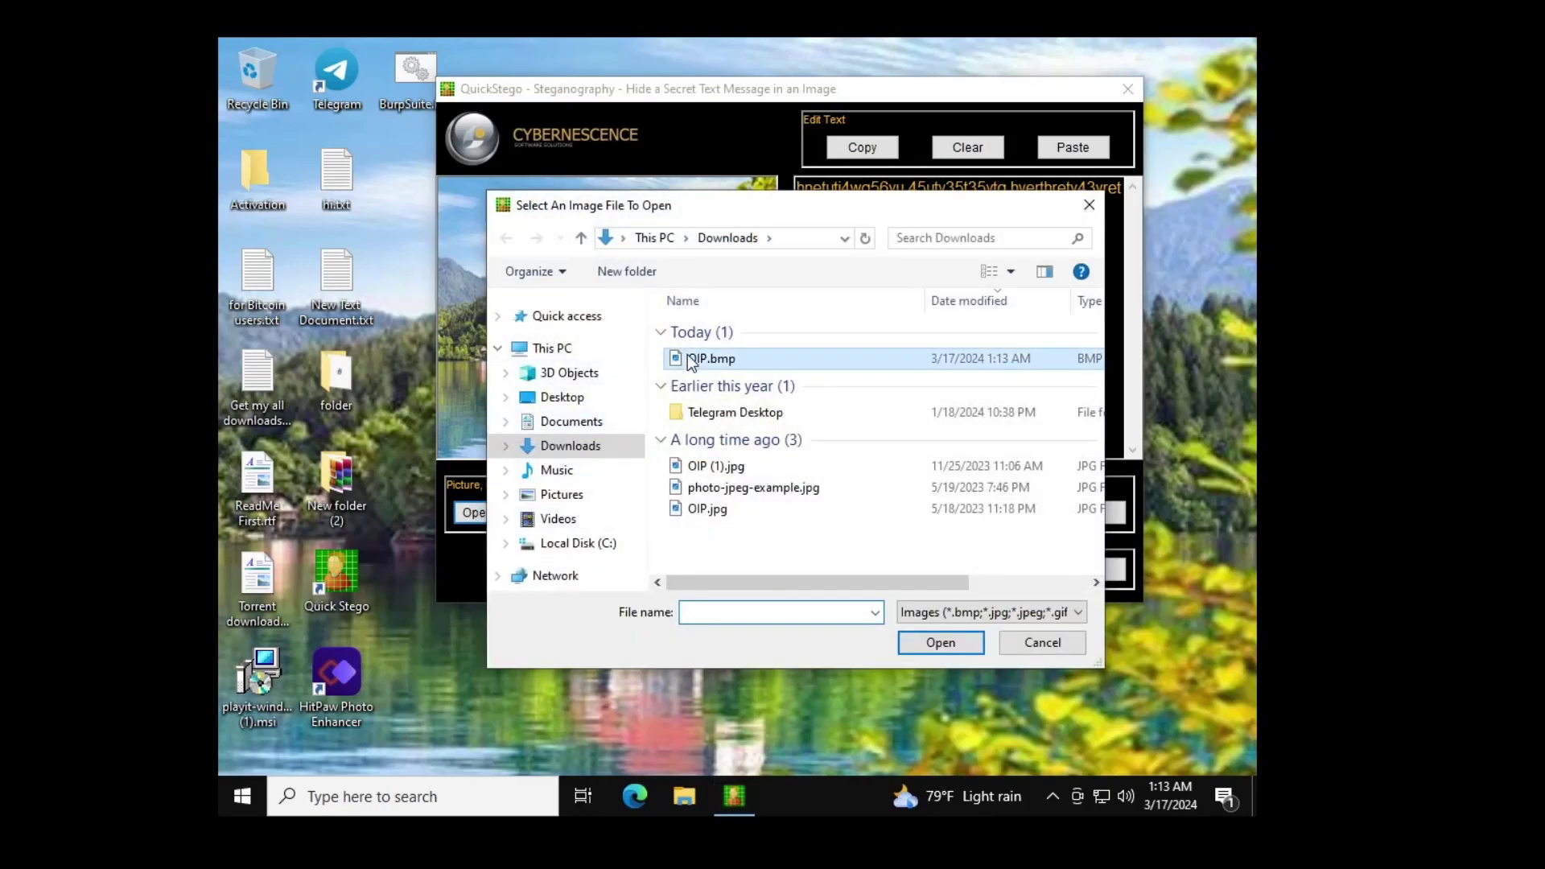
pyautogui.click(963, 642)
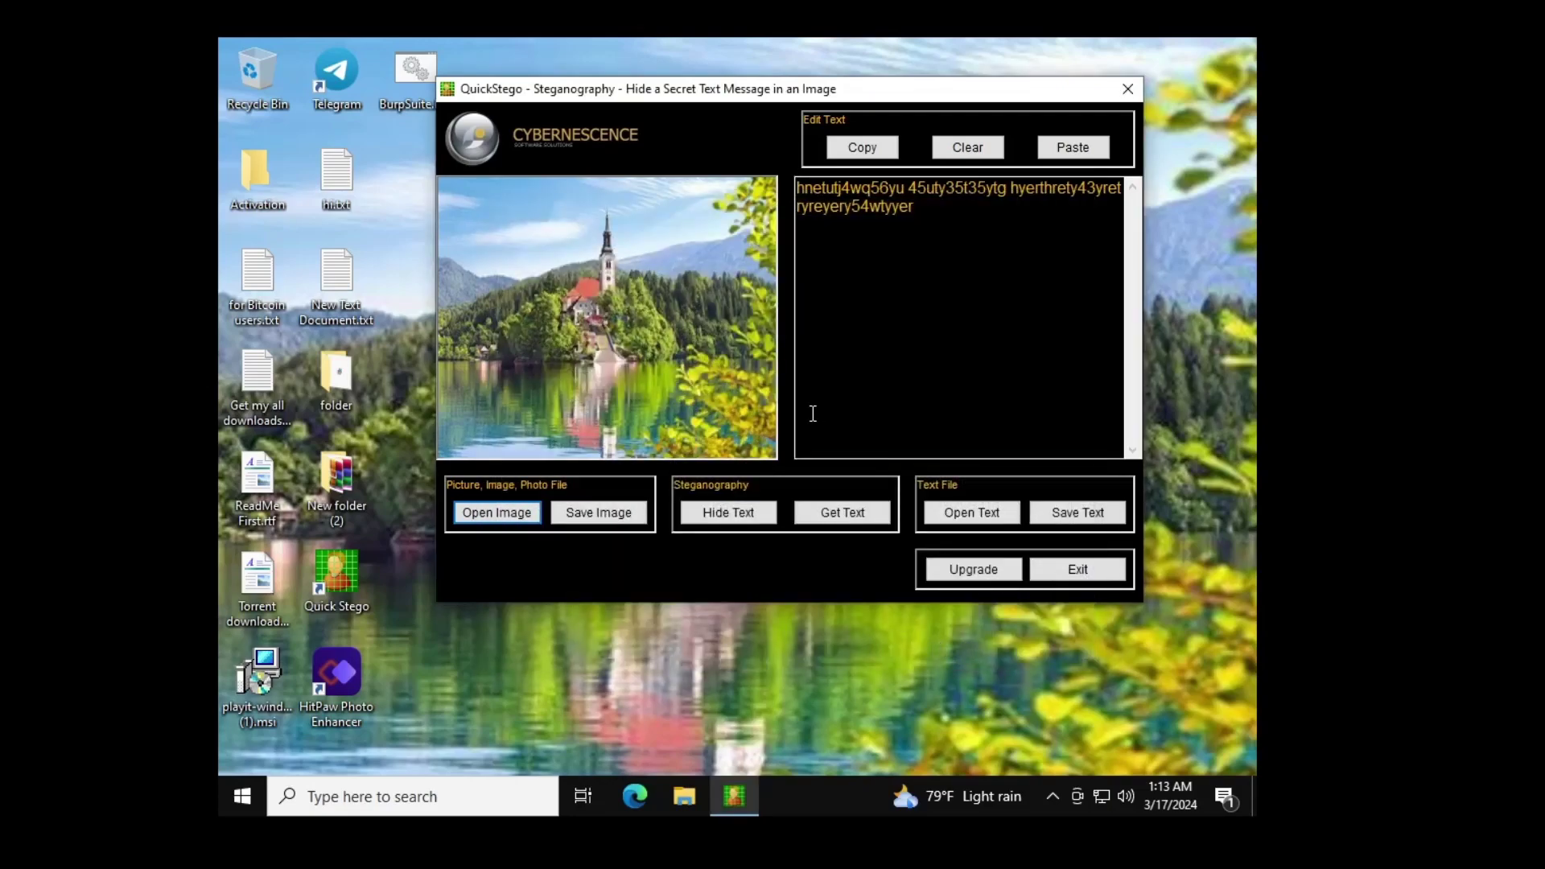
pyautogui.moveTo(944, 210); pyautogui.dragTo(796, 187)
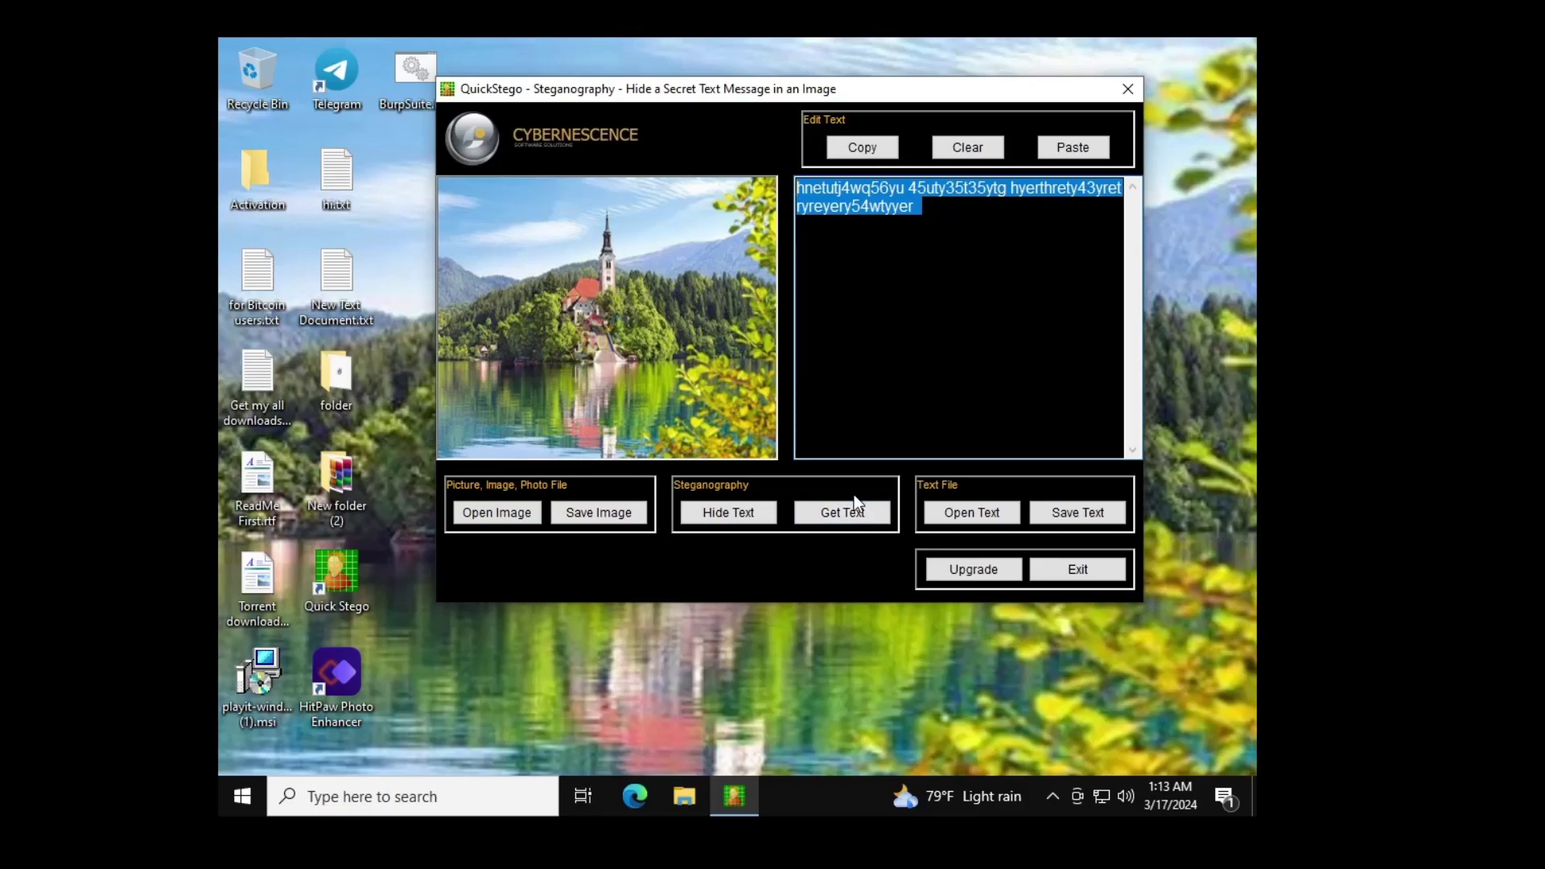
pyautogui.click(871, 373)
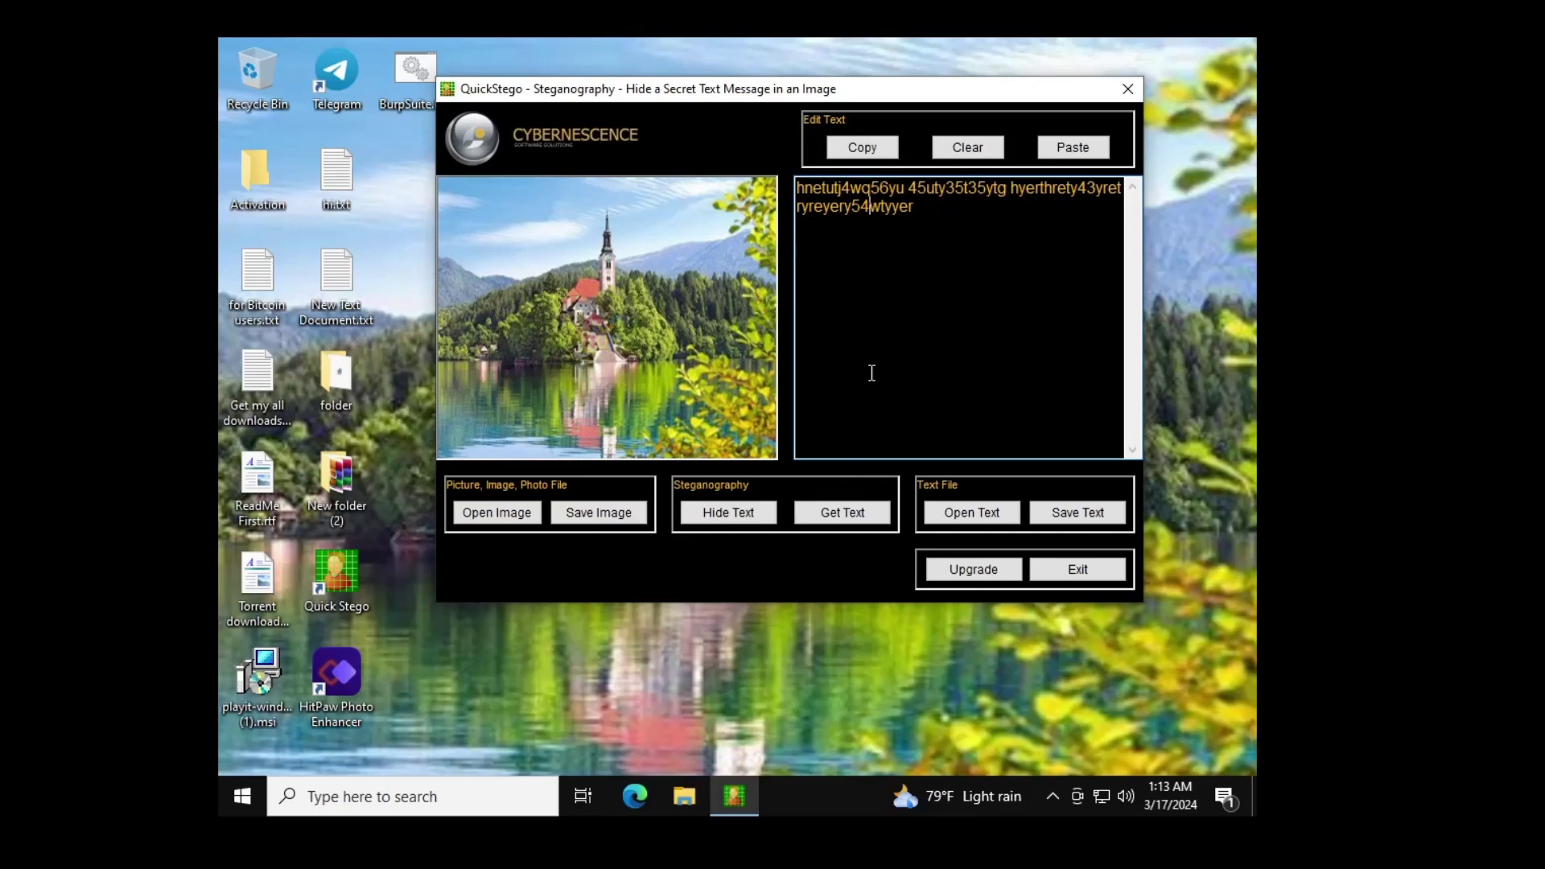
pyautogui.moveTo(933, 206); pyautogui.dragTo(806, 188)
pyautogui.click(889, 338)
# Step: Extract the hidden text from the loaded OIP.bmp image and highlight the whole message
pyautogui.click(996, 514)
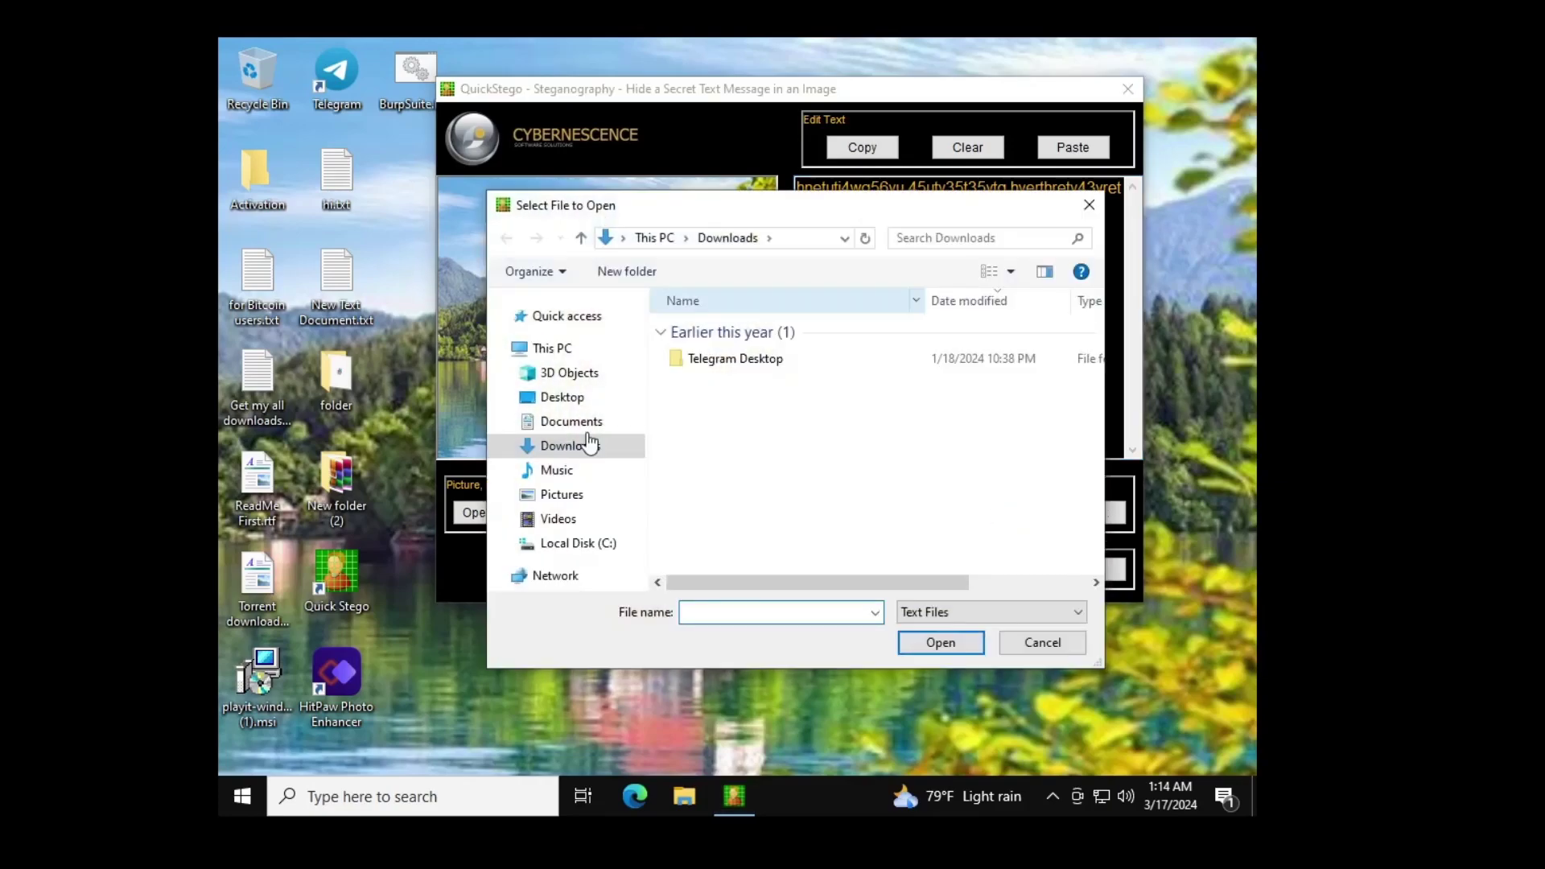
pyautogui.click(1089, 204)
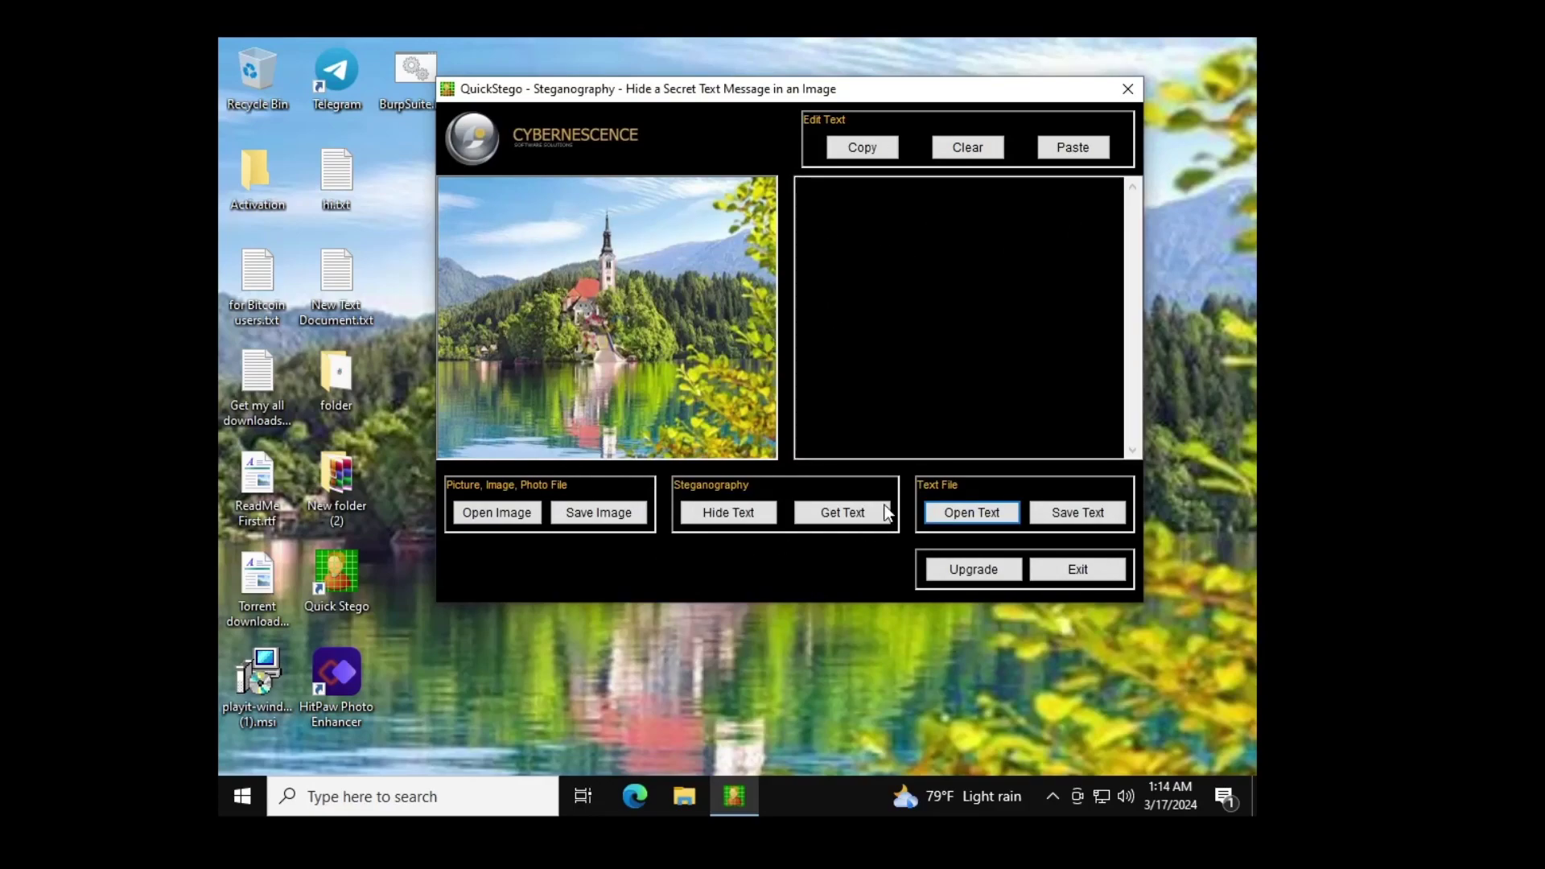
pyautogui.click(841, 513)
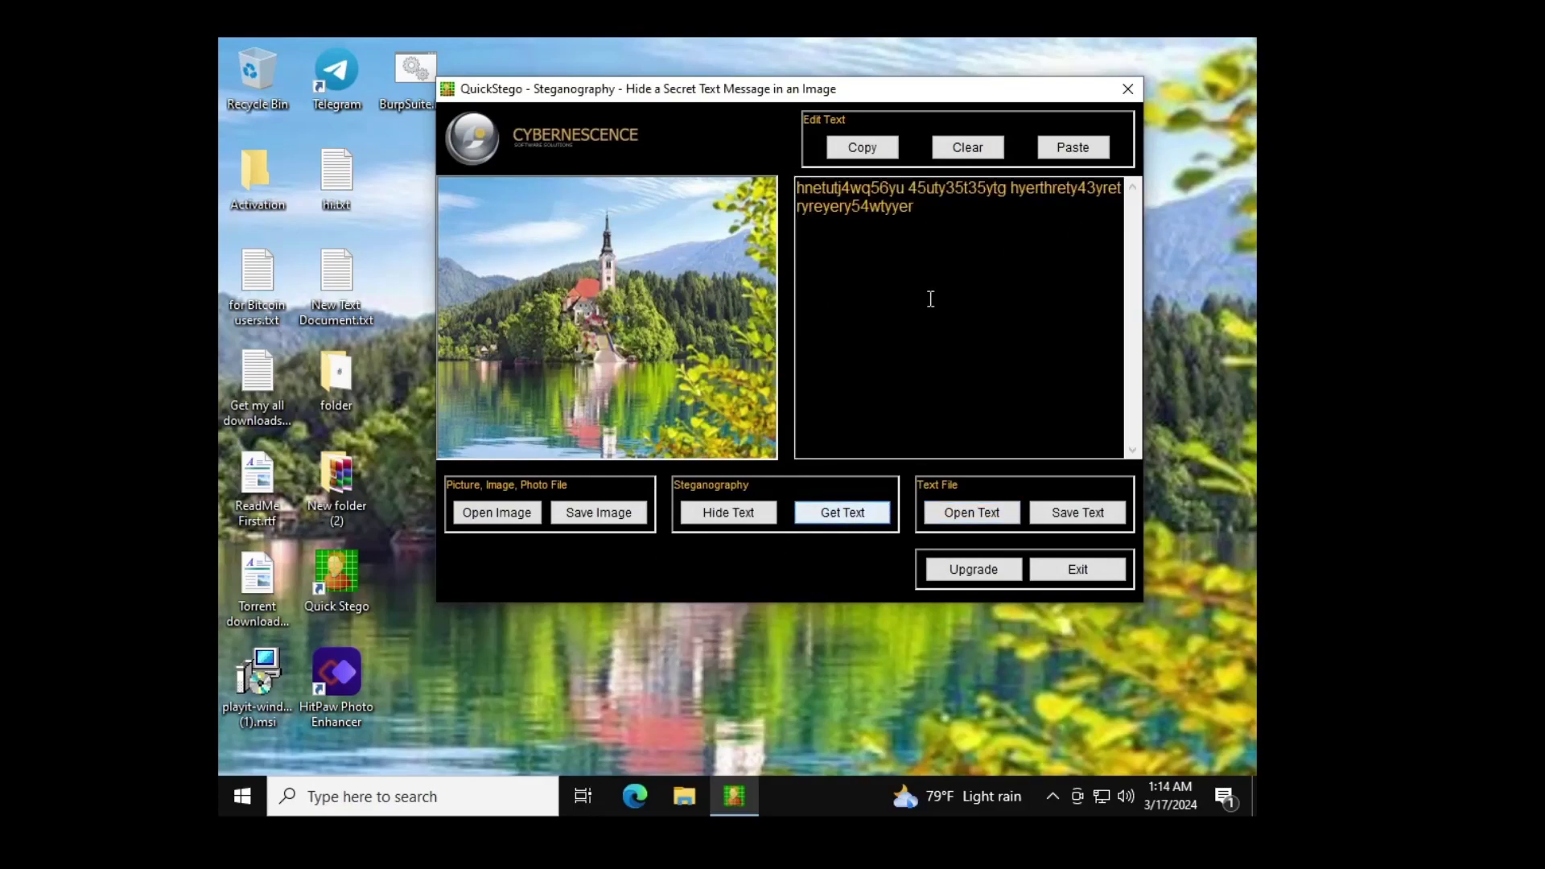
pyautogui.moveTo(935, 211); pyautogui.dragTo(785, 161)
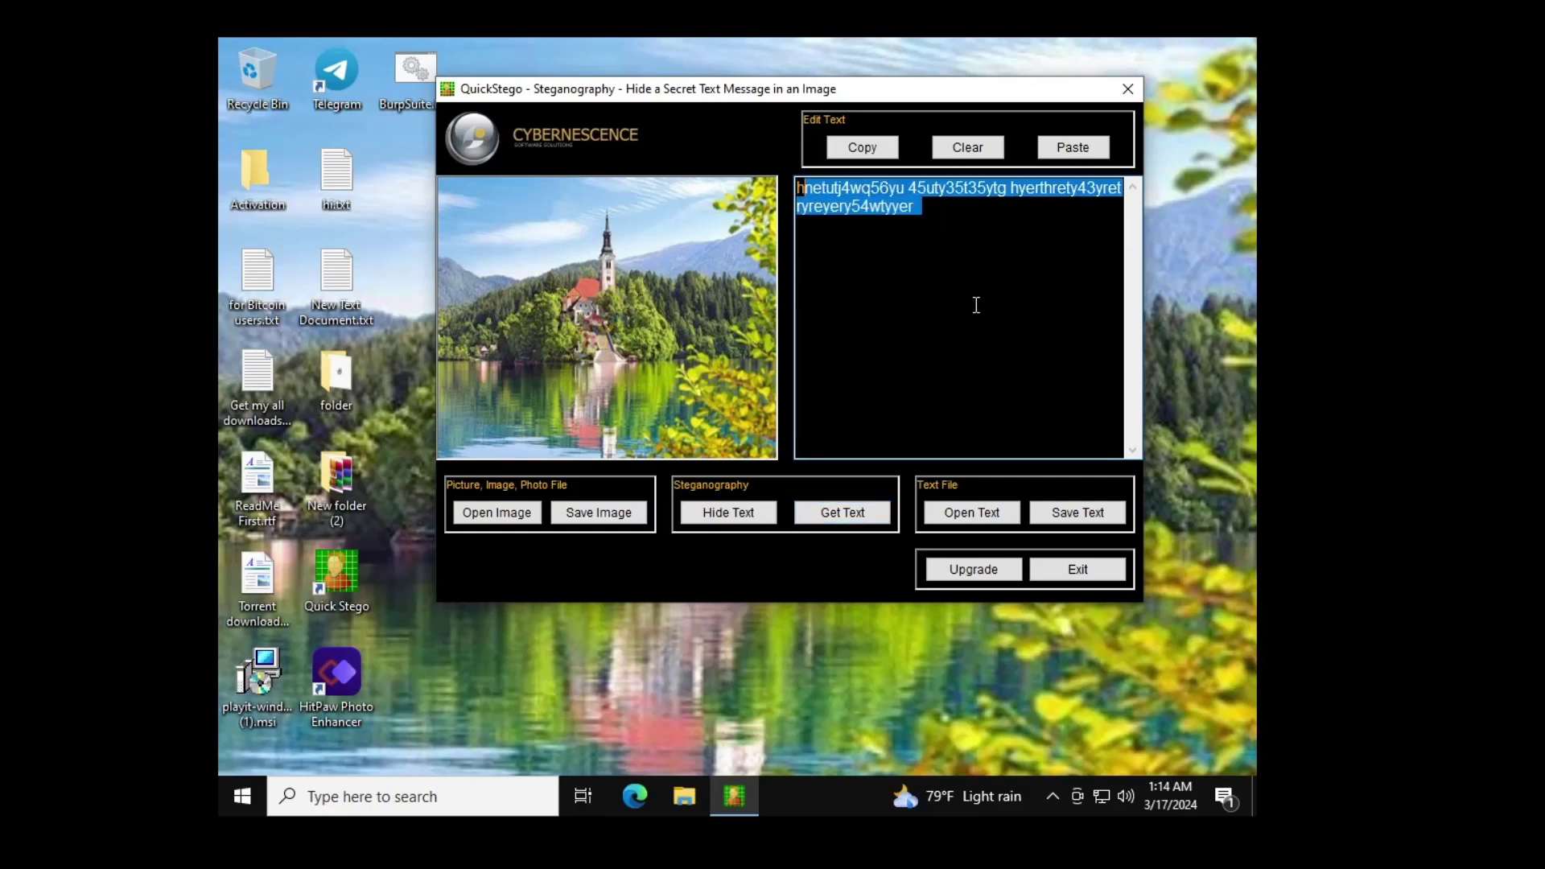
pyautogui.moveTo(912, 274); pyautogui.dragTo(814, 198)
# Step: View OIP.bmp from File Explorer's recent files as an ordinary picture, then return to Quick Stego and deselect the message text
pyautogui.click(684, 790)
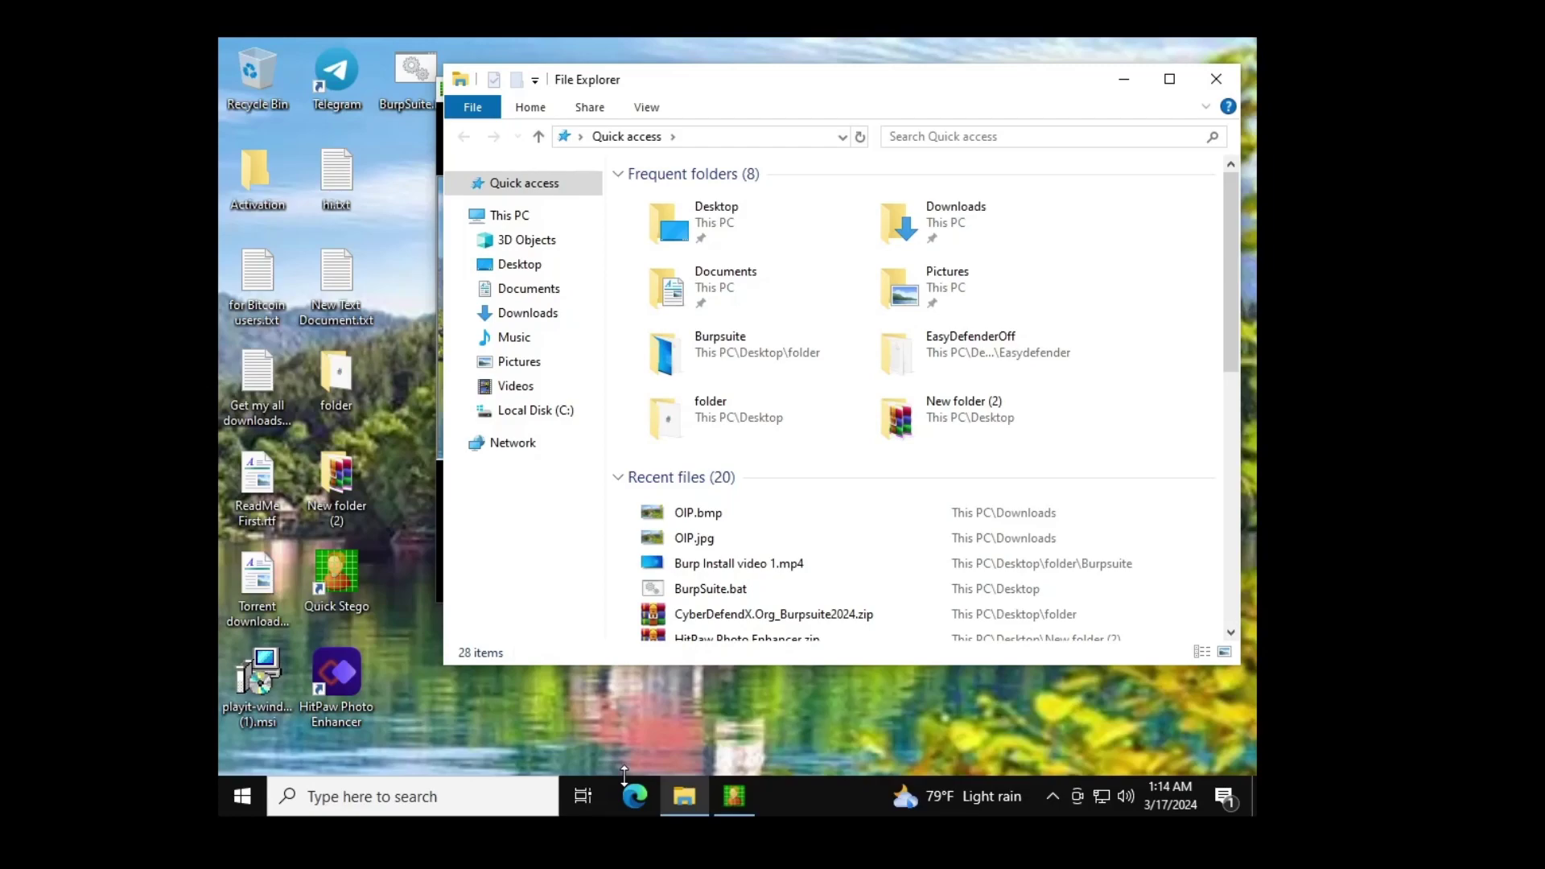
pyautogui.doubleClick(749, 515)
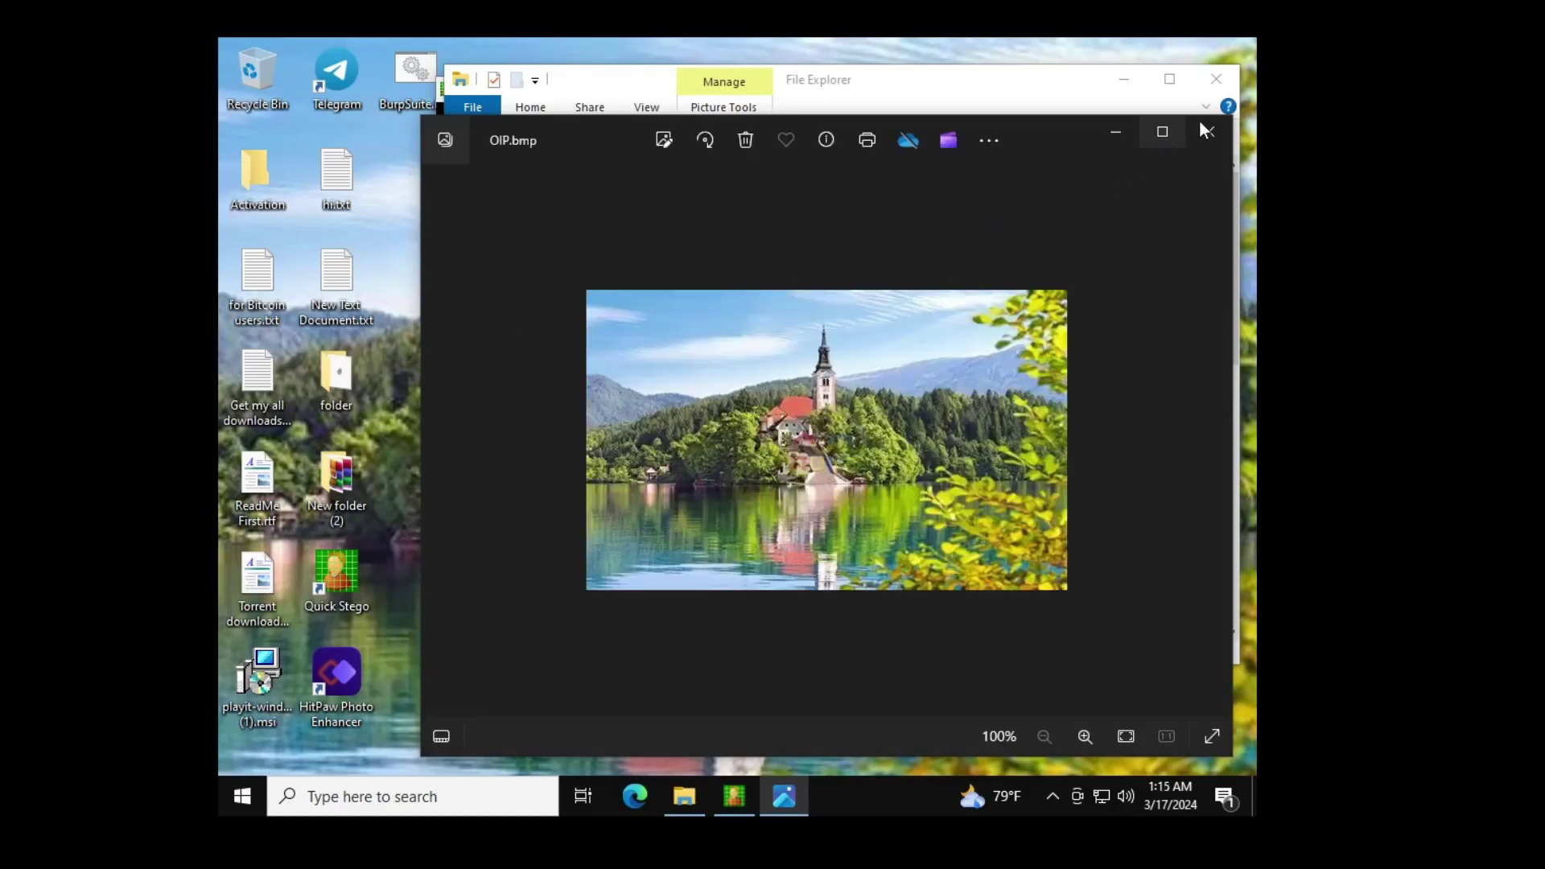
pyautogui.click(1221, 129)
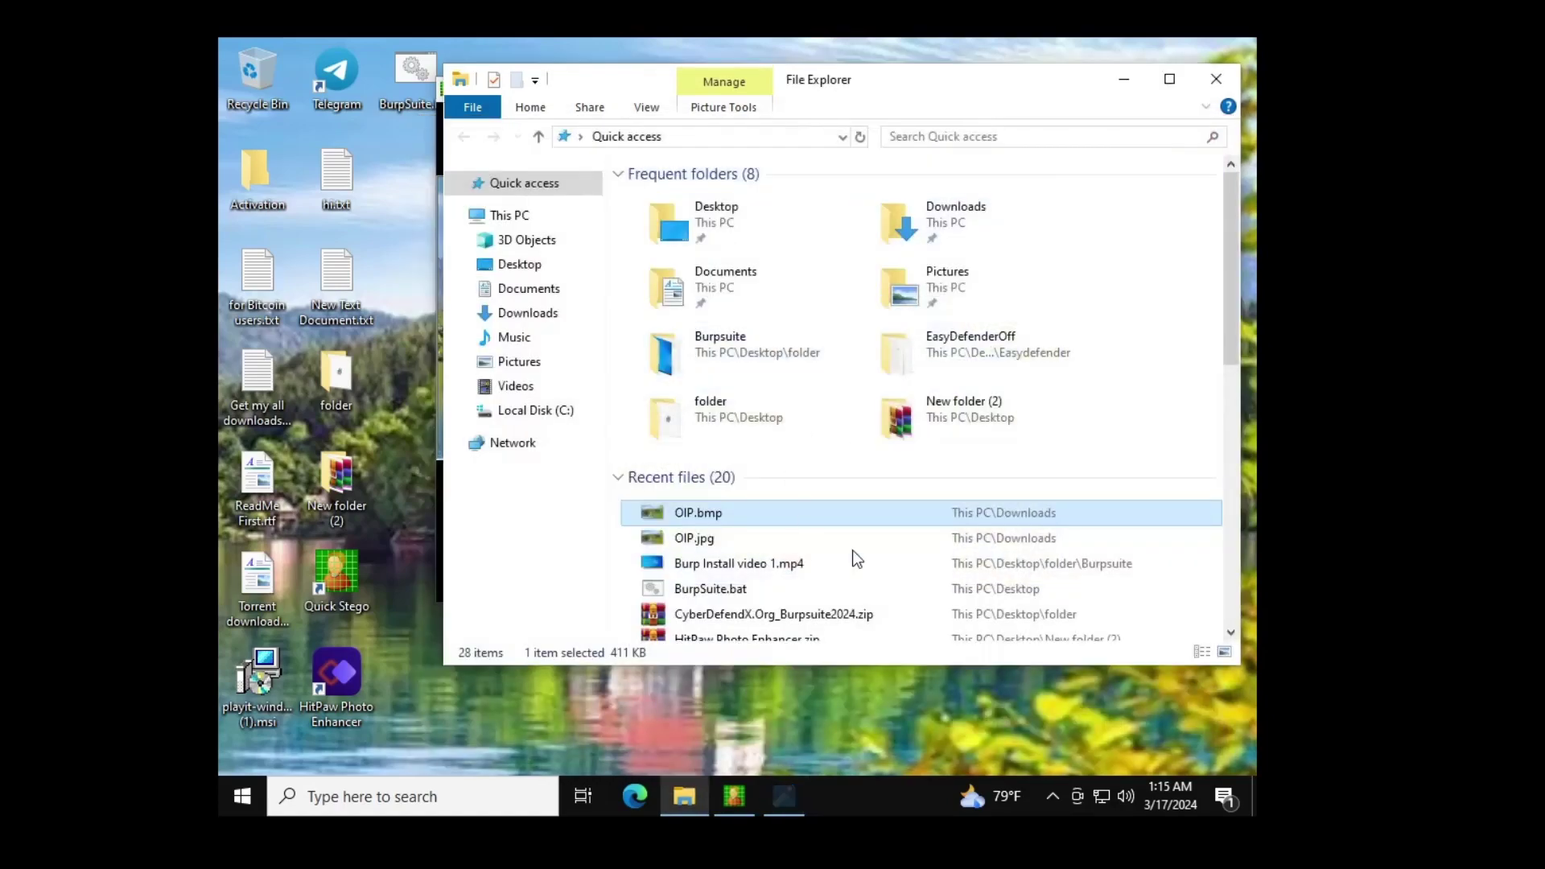
pyautogui.doubleClick(718, 514)
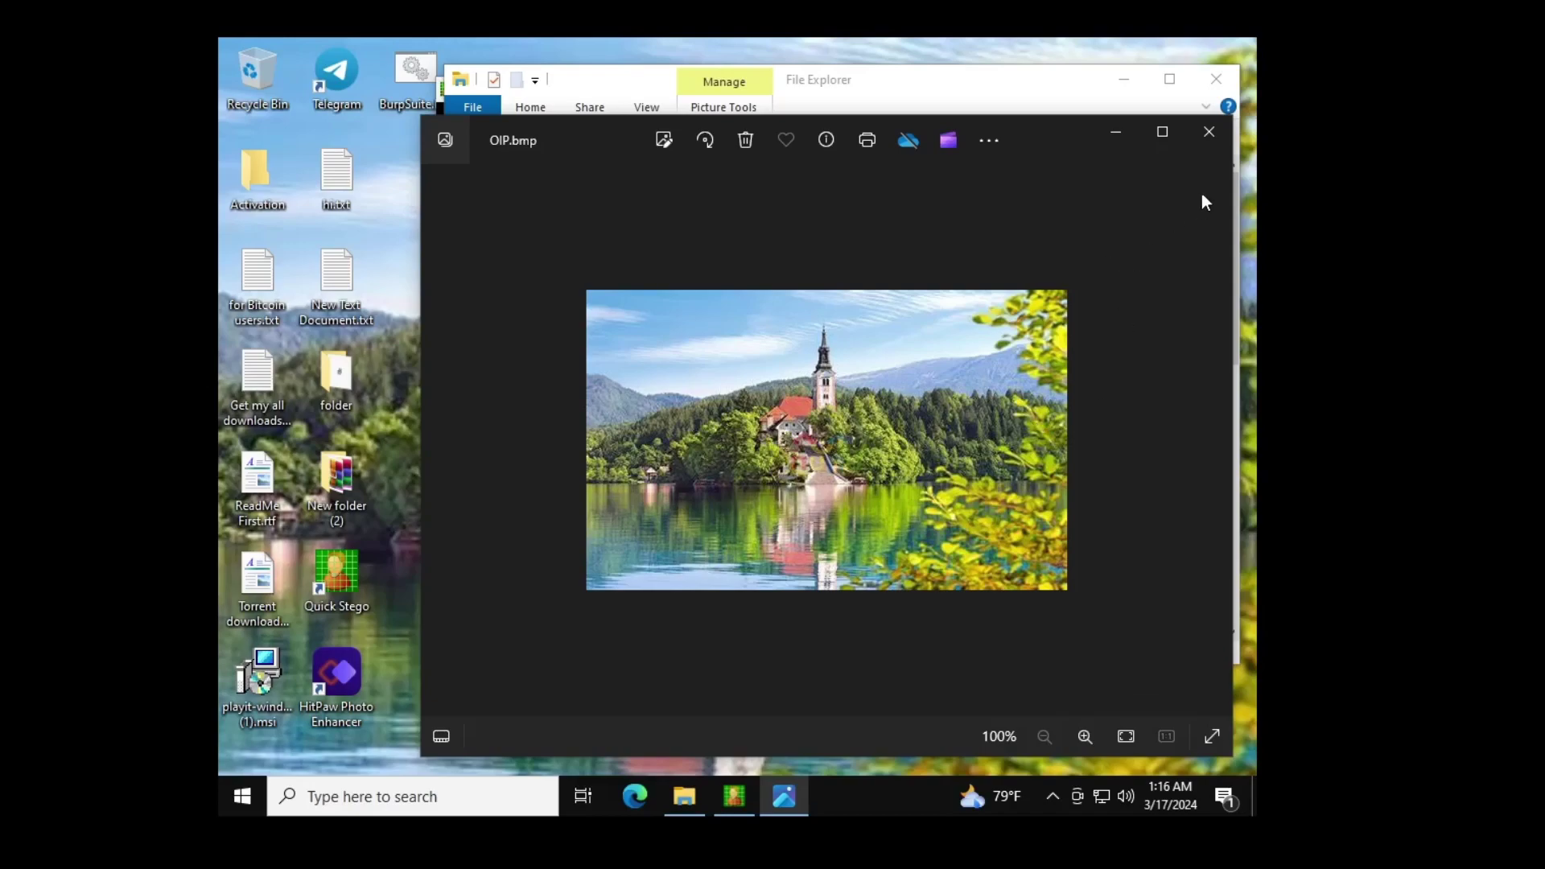
pyautogui.click(1208, 130)
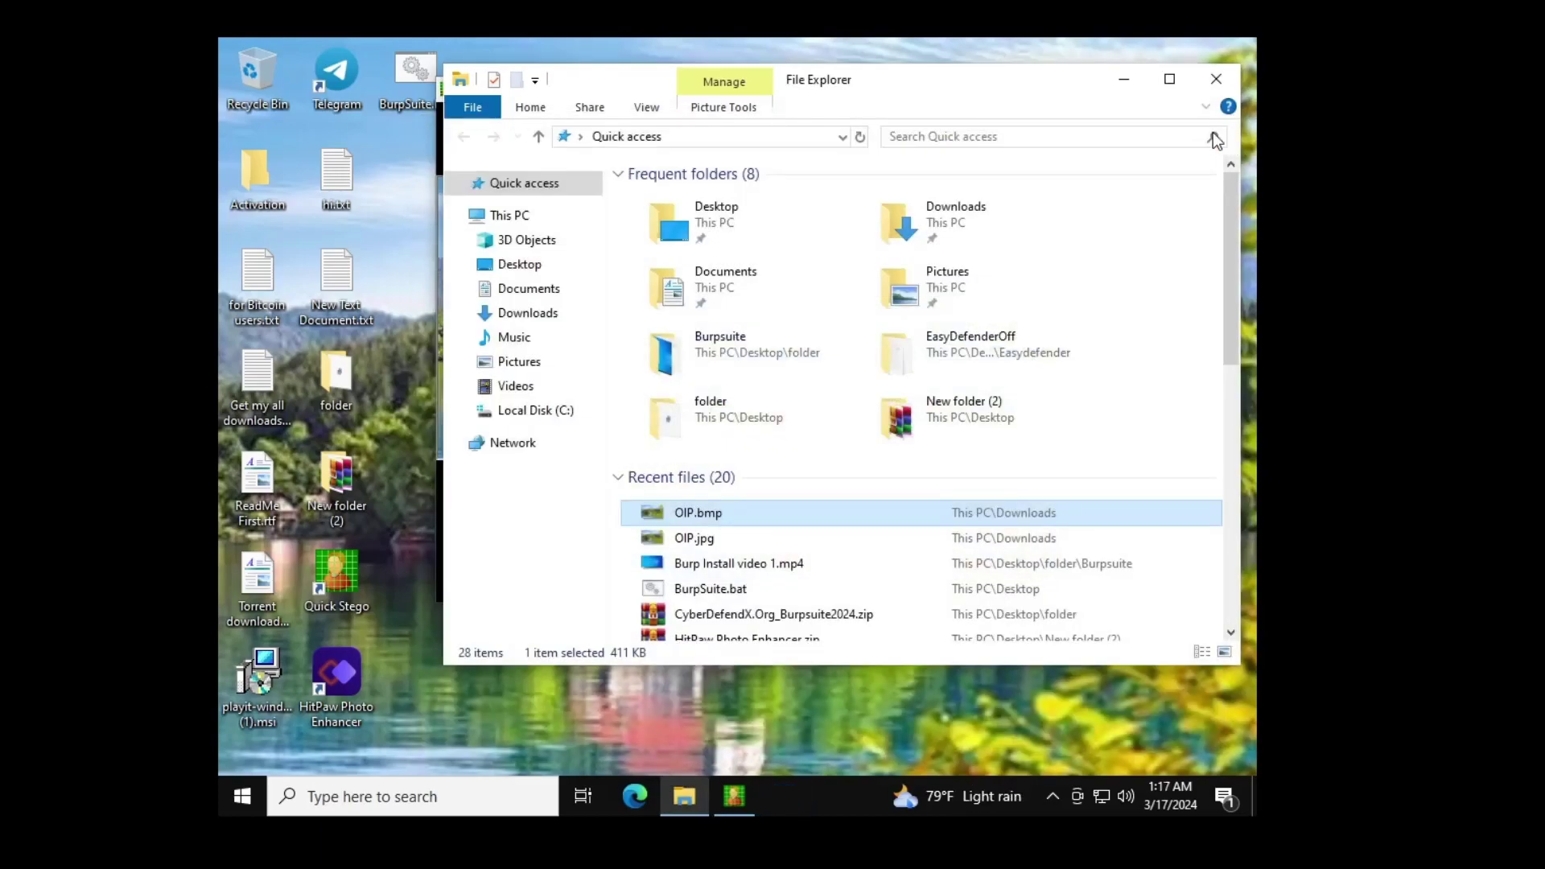
pyautogui.click(1213, 79)
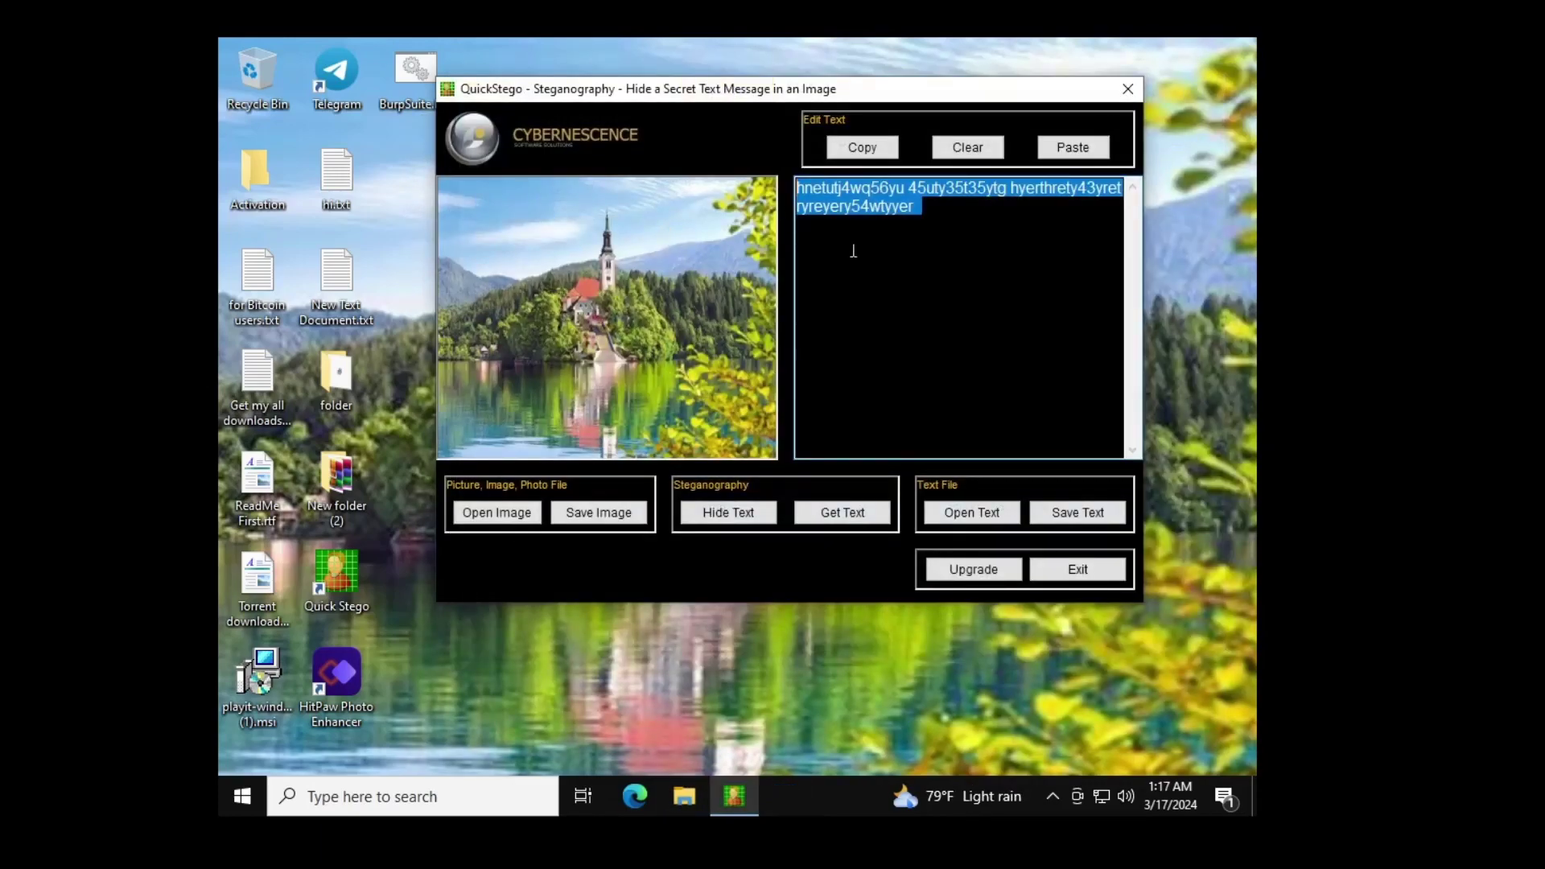
pyautogui.click(949, 302)
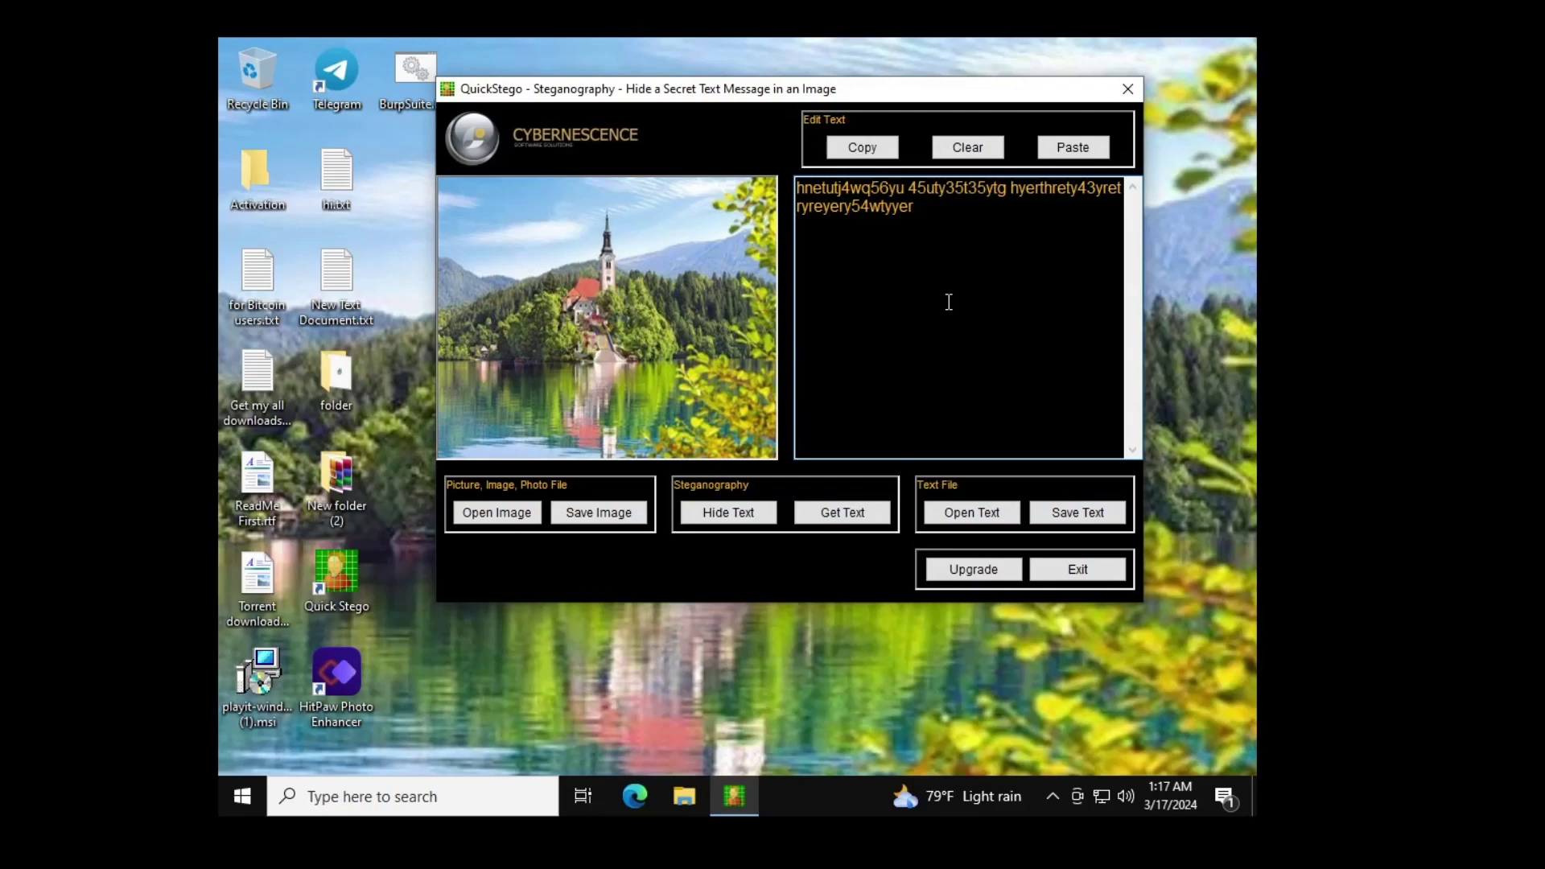